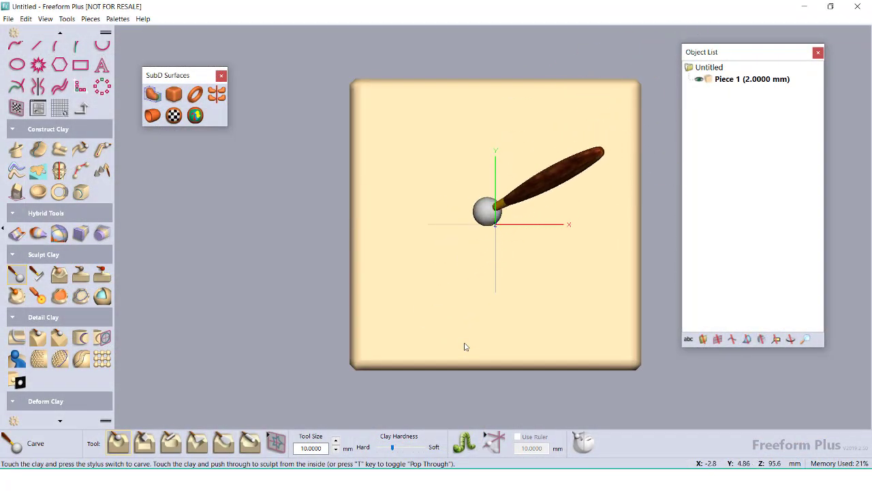
- Carve three hollows in a row on the cube's top face and one each on its right and front faces
middle_click_drag(402, 230, 421, 197)
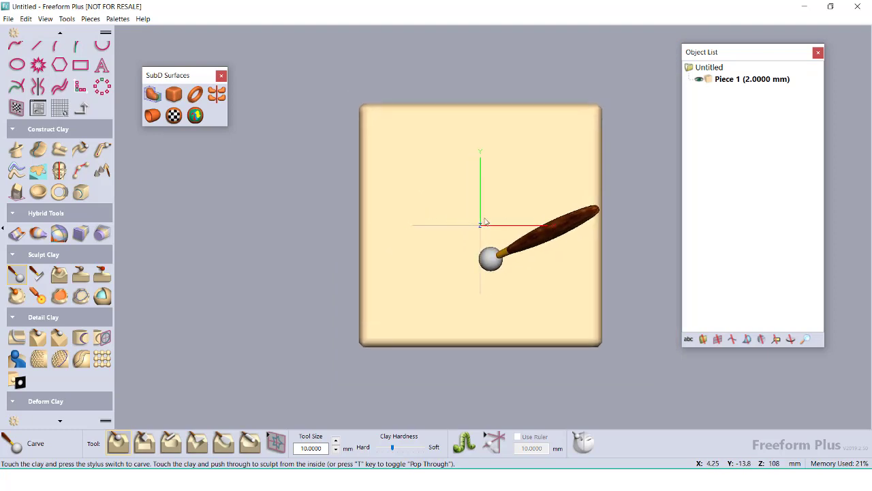
middle_click_drag(504, 219, 456, 287)
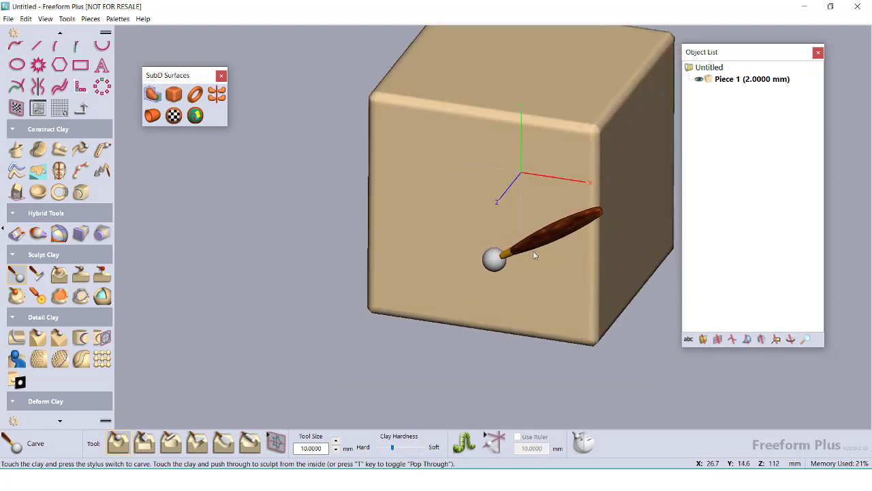
middle_click_drag(530, 251, 464, 291)
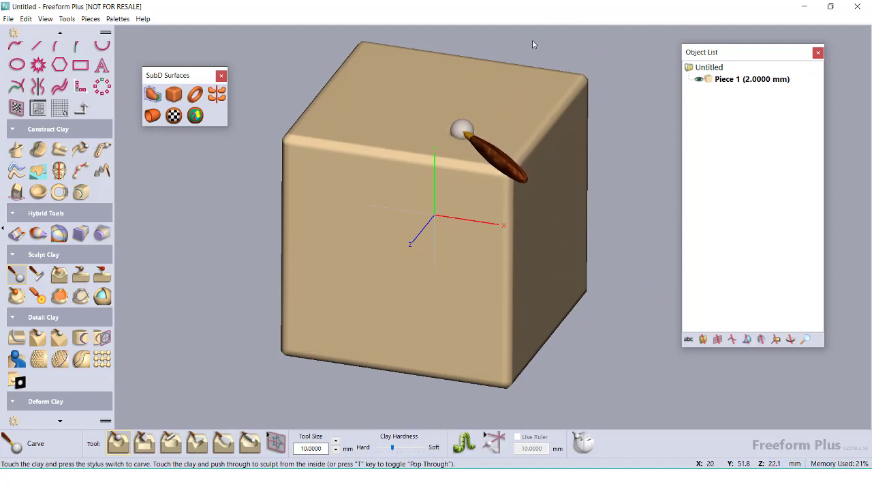
left_click(462, 131)
left_click(492, 120)
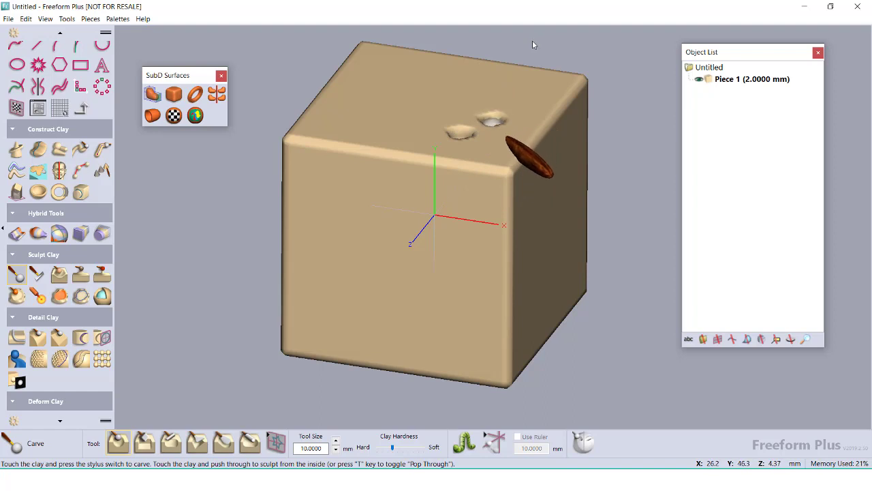
left_click(522, 107)
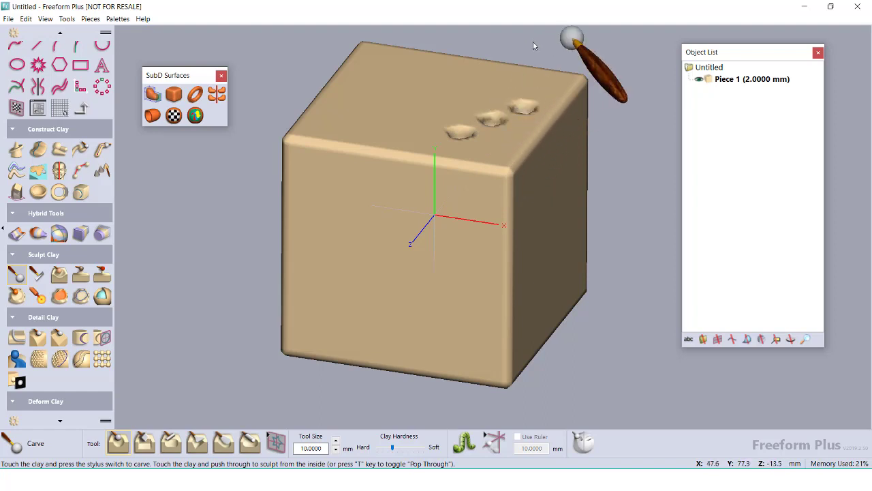
left_click(534, 193)
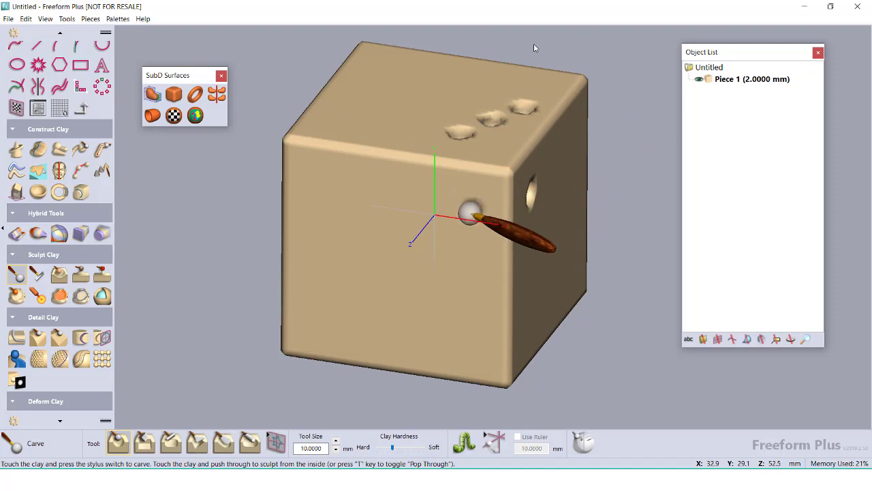
left_click(470, 208)
- Turn on Precise Movement and carve away the cube's upper front-right corner down toward the front hollow
middle_click_drag(536, 90, 577, 99)
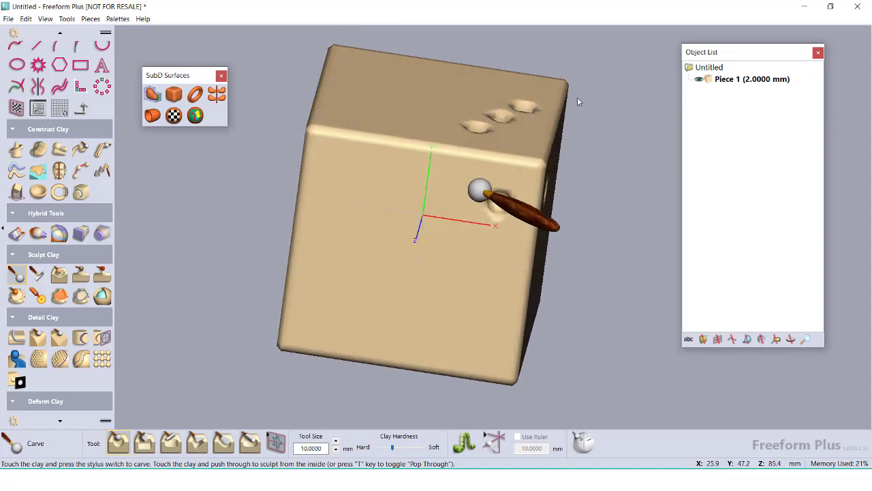
left_click(461, 447)
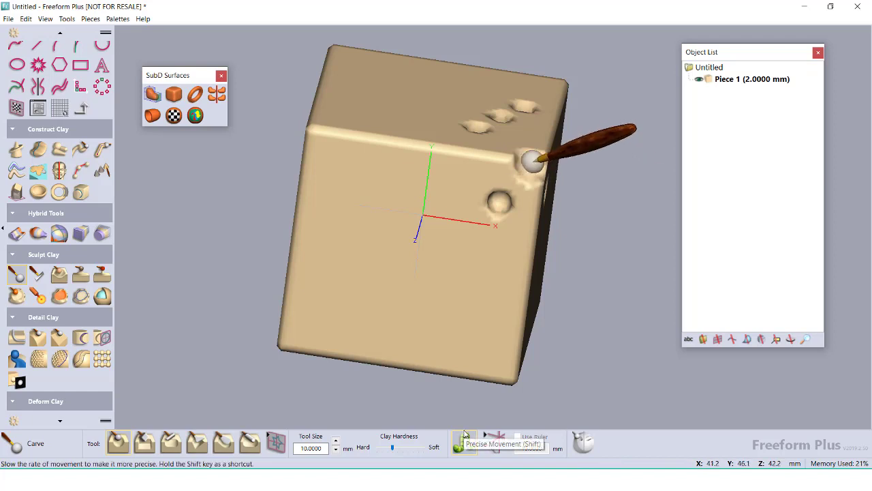
mouse_move(535, 167)
left_mouse_down()
mouse_move(521, 164)
mouse_move(517, 181)
left_mouse_up()
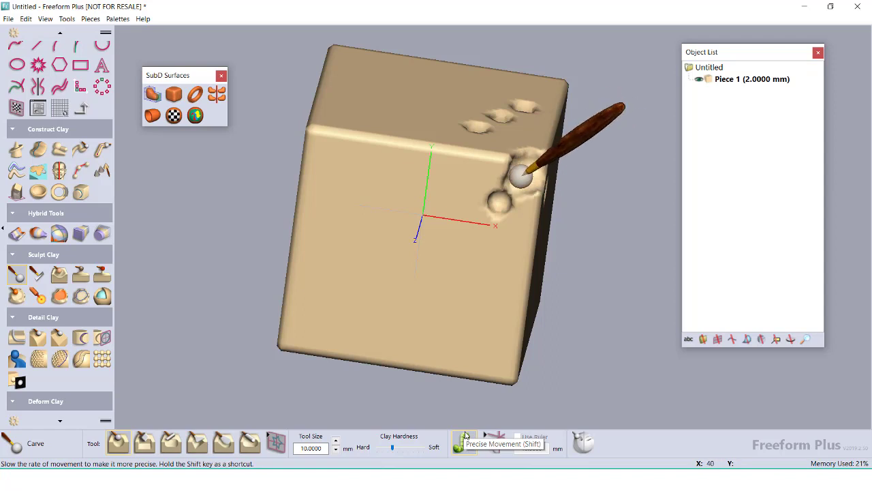
- Change Piece 1's clay coarseness to Add Fine Detail with model smoothing, giving an edge sharpness of 0.25 mm
middle_click_drag(467, 362, 400, 349)
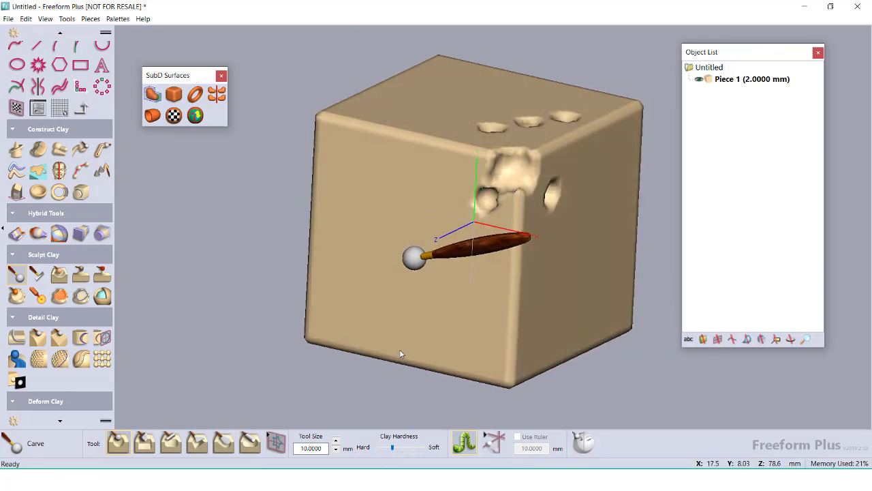
right_click(749, 79)
left_click(767, 82)
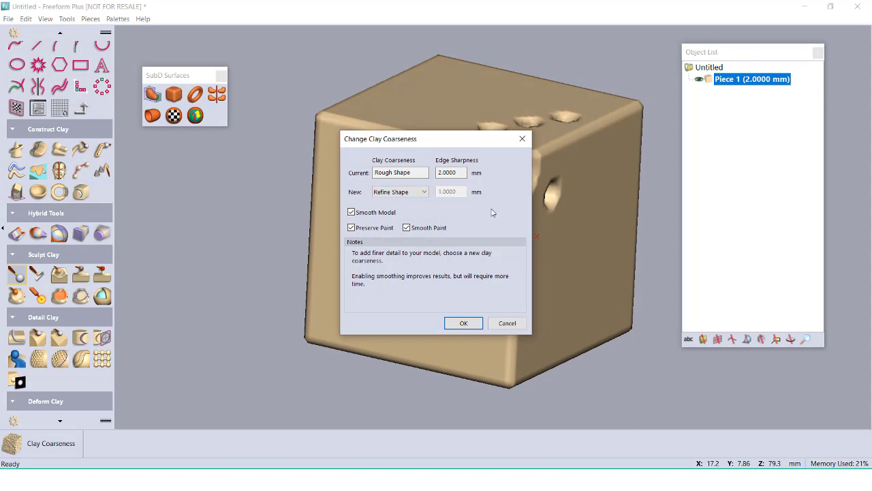
left_click(422, 191)
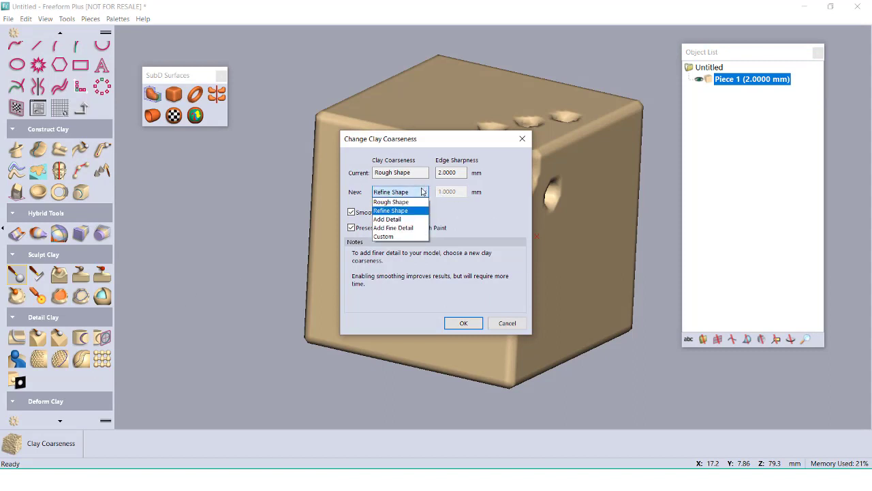
left_click(410, 231)
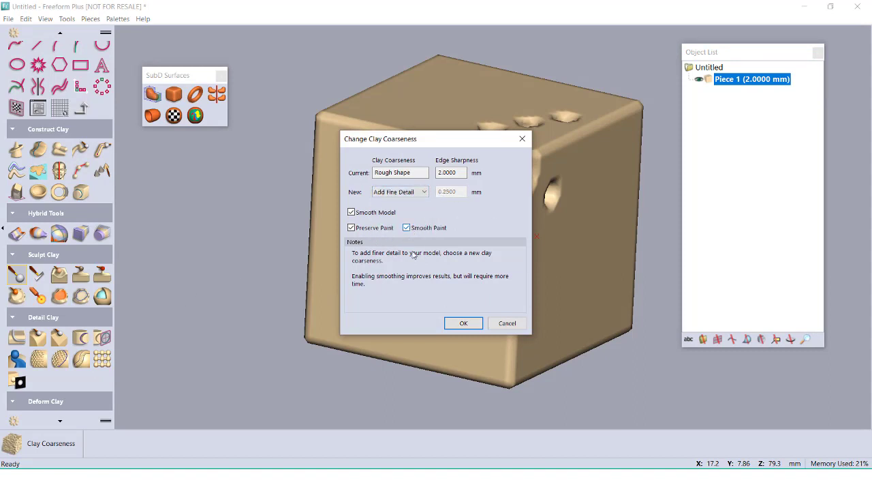
left_click(466, 323)
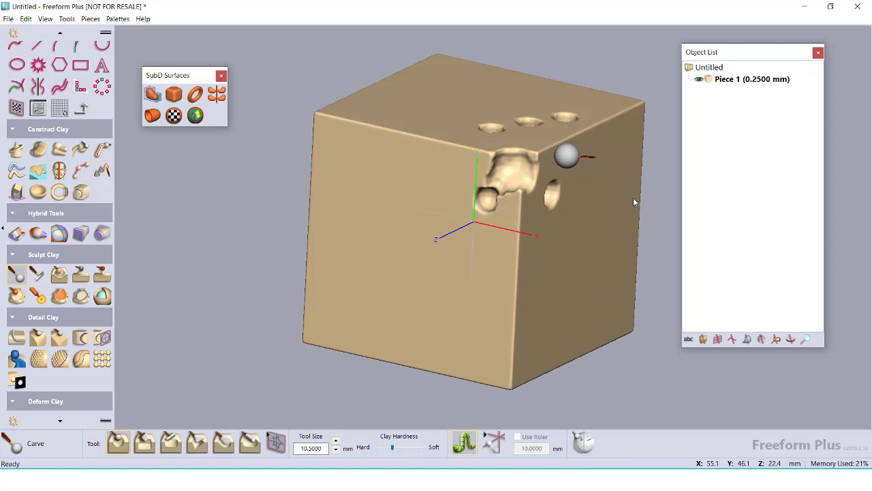
- Carve a cavity into the front-left vertical edge near the top, with small hollows in the adjacent top and front faces
middle_click_drag(364, 238, 509, 313)
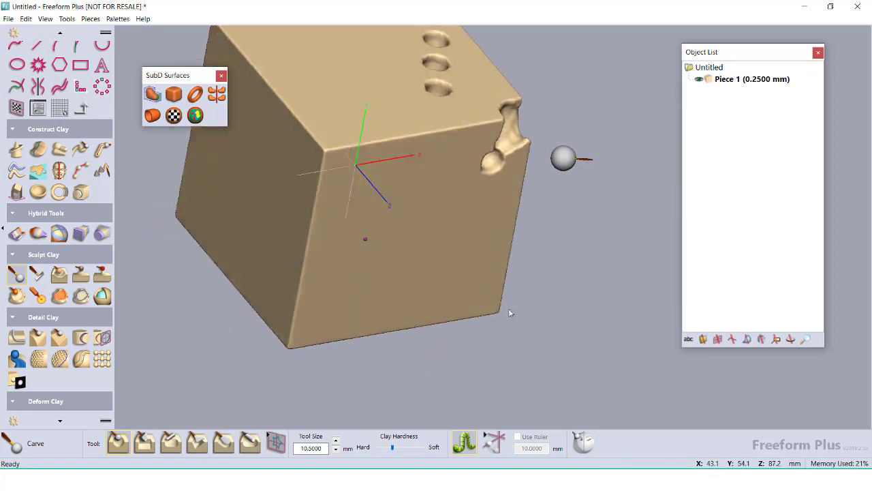
right_click_drag(510, 313, 436, 219)
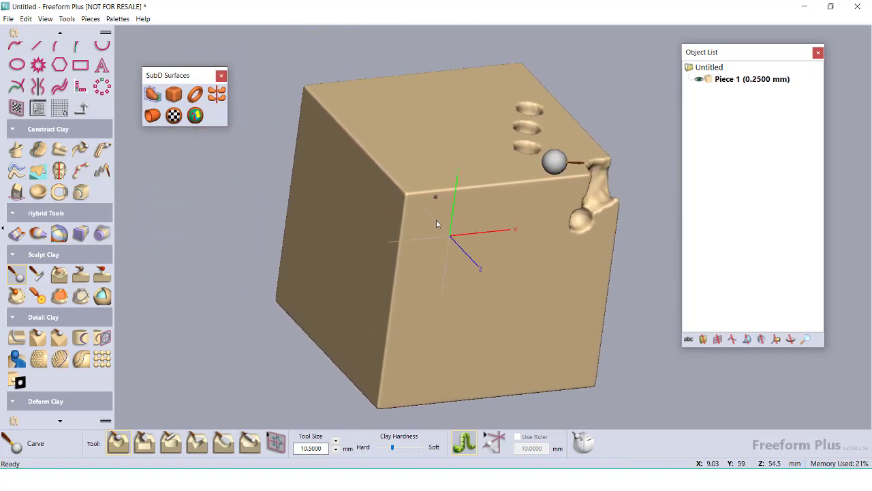
middle_click_drag(436, 220, 441, 293)
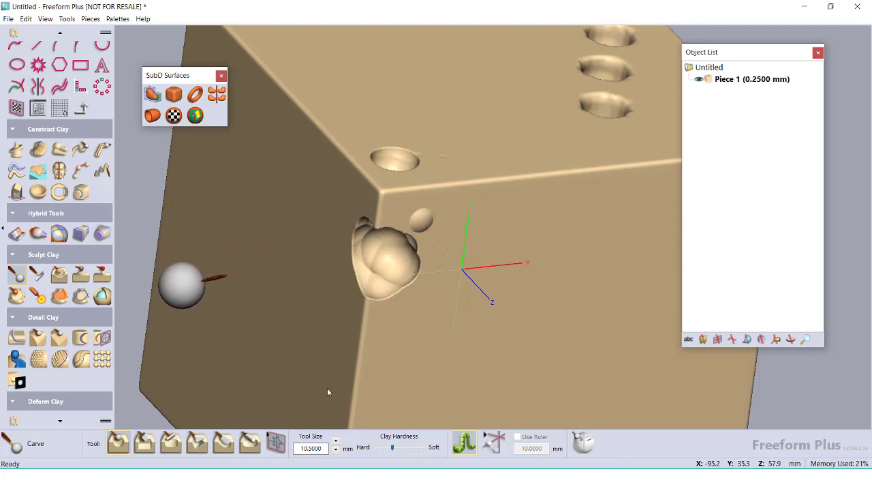
- Smooth the carved cavity on the cube's front-left edge with the Hot Wax tool at size 10.5 mm
left_click(34, 294)
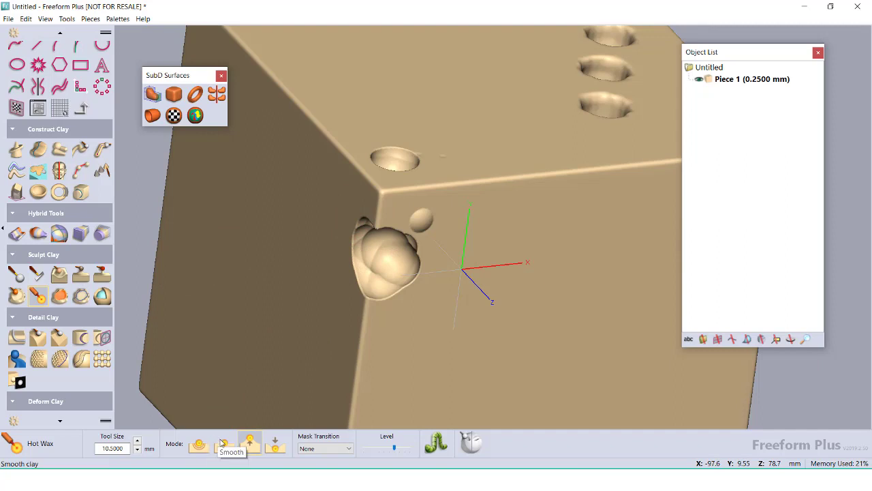
left_click(199, 444)
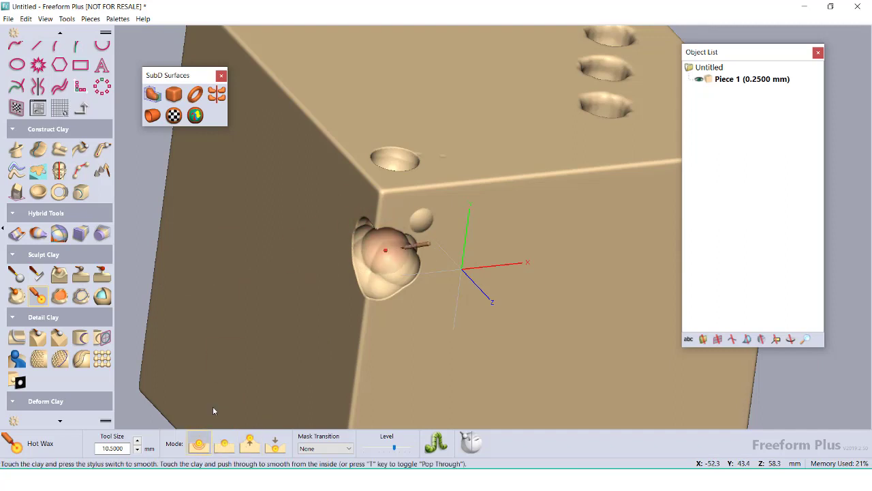
mouse_move(371, 253)
left_mouse_down()
mouse_move(387, 274)
mouse_move(342, 233)
left_mouse_up()
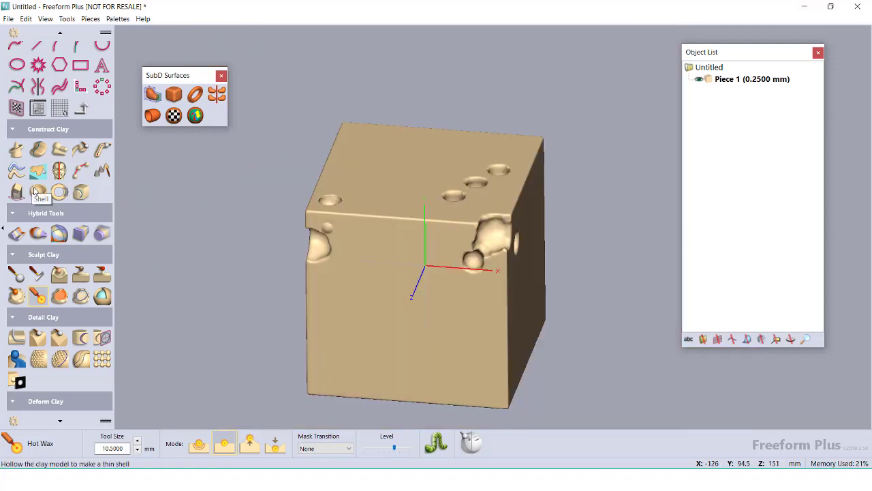
- Hollow the cube with the Shell tool using a 3 mm thickness and Smooth Core
left_click(36, 193)
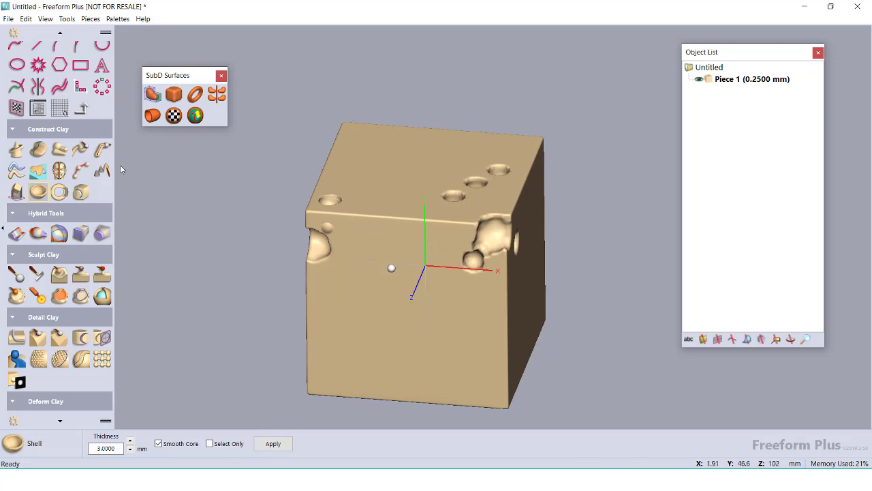
left_click(276, 444)
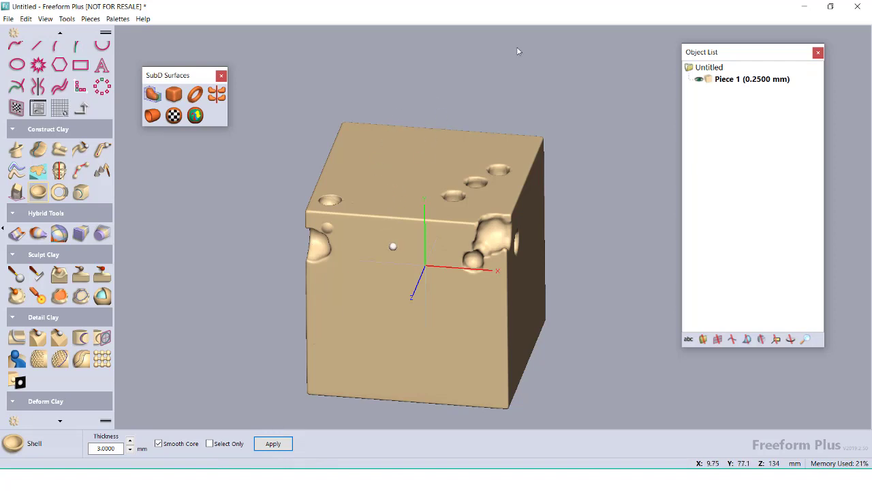
middle_click_drag(492, 165, 511, 117)
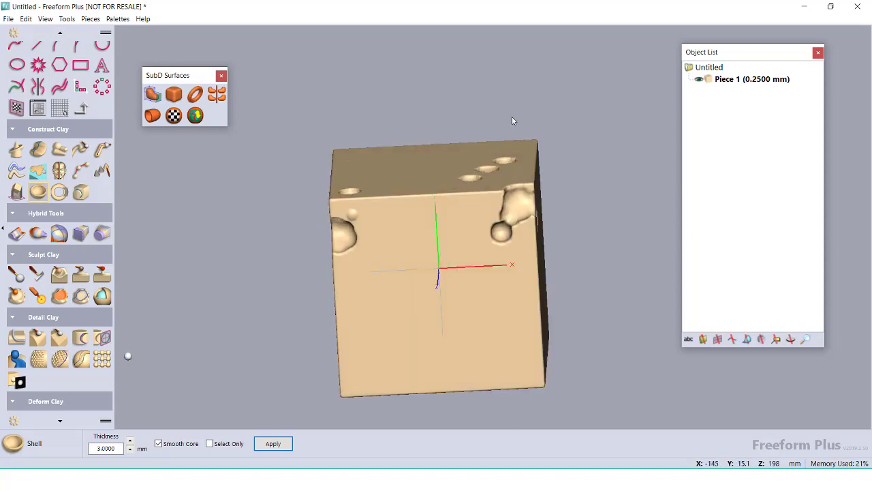
- Create a plane and rotate it perpendicular to the cube's front face so it cuts vertically through the middle
left_click(60, 32)
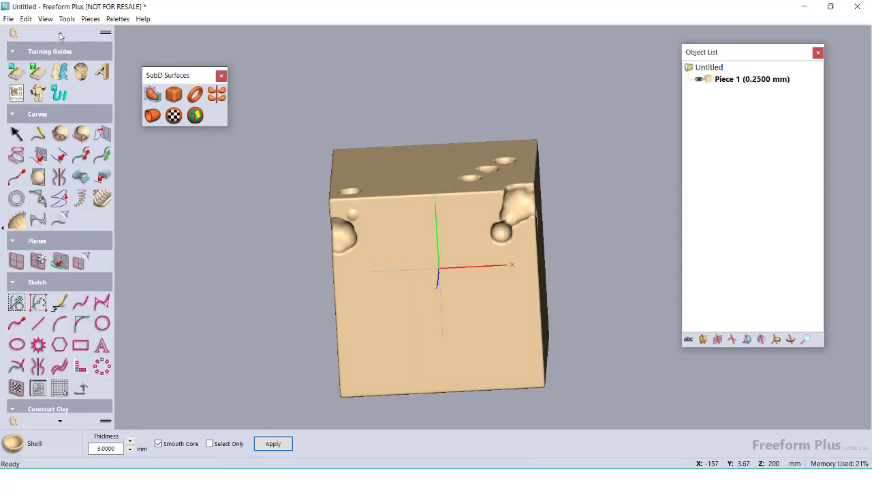
left_click(16, 260)
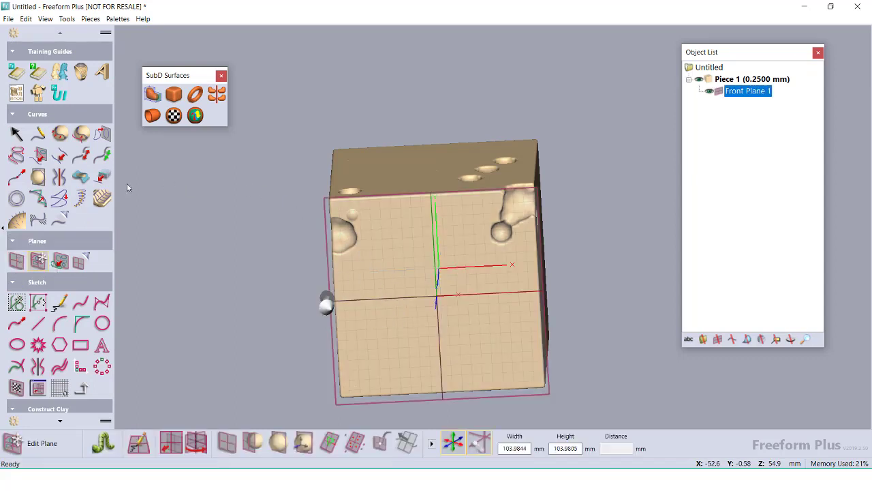
left_click_drag(326, 303, 435, 321)
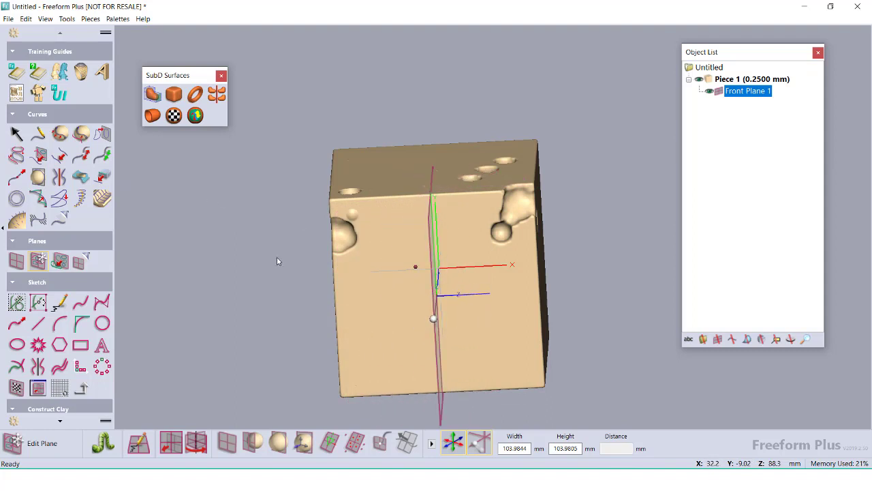
middle_click_drag(277, 257, 280, 278)
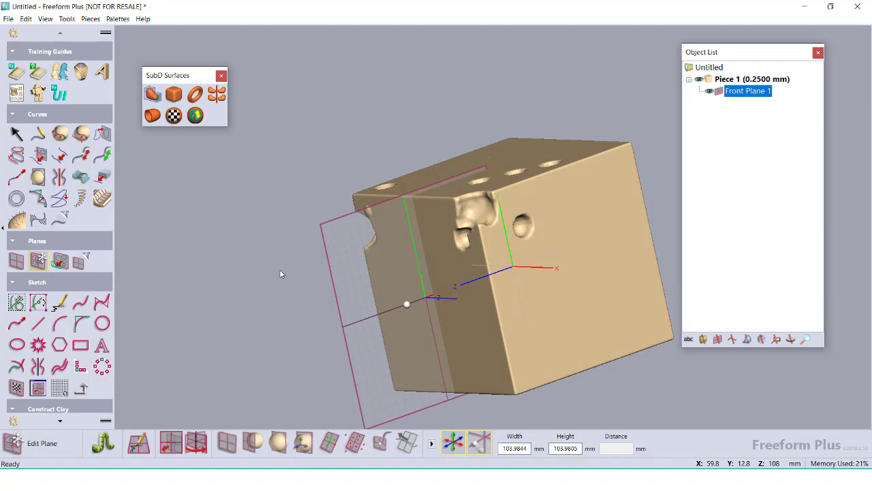
- Separate the clay cube into two pieces using Front Plane 1 as the boundary
left_click(69, 423)
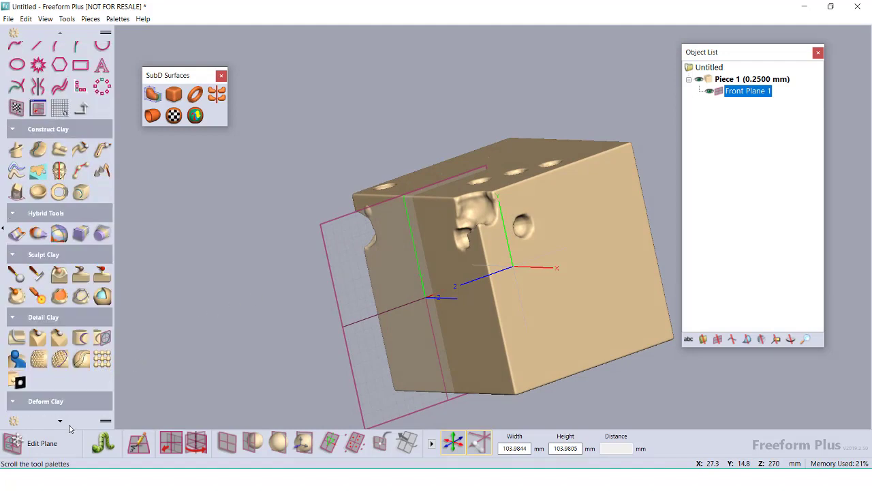
left_click(68, 425)
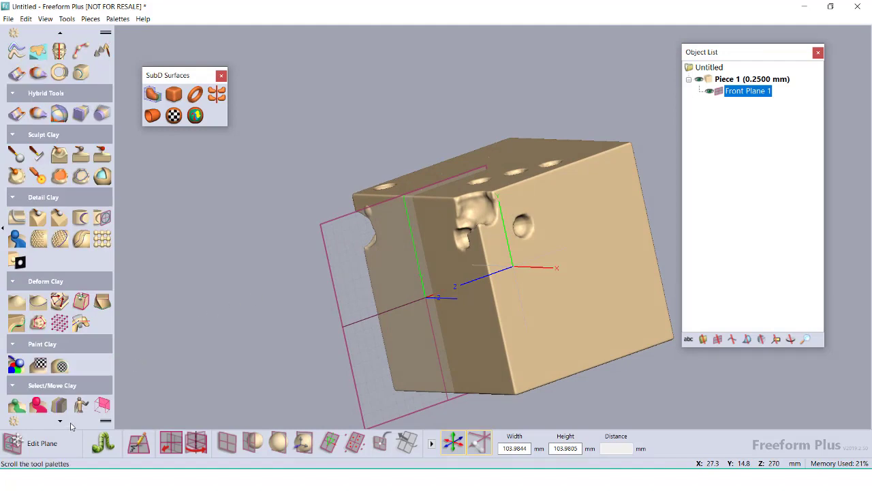
left_click(71, 427)
left_click(62, 331)
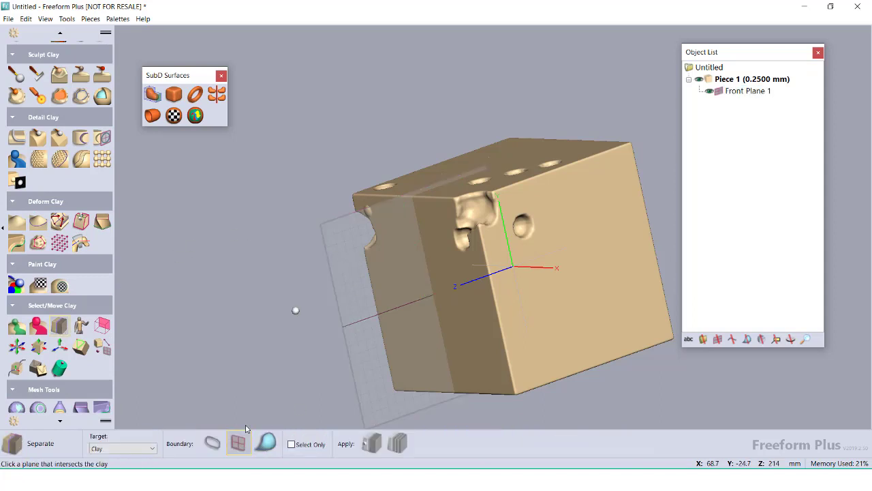
left_click(355, 275)
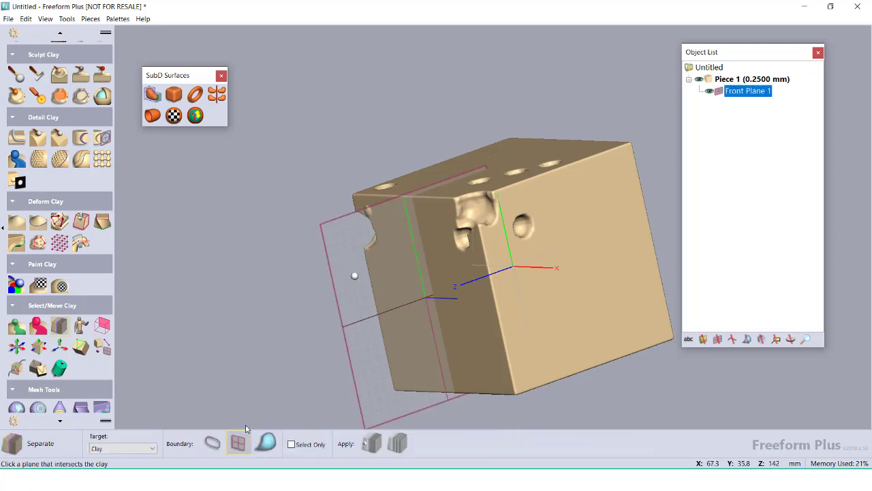
left_click(372, 443)
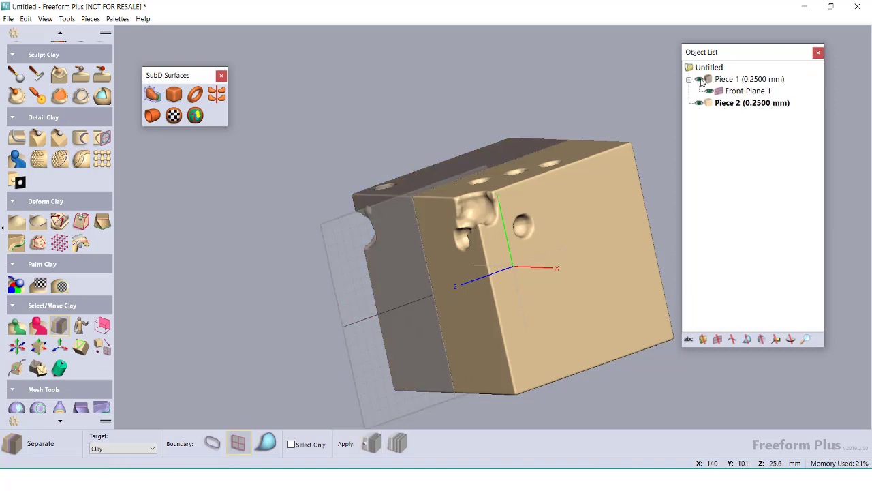
- Make Piece 1 active and hide Piece 2 to inspect the shelled interior
right_click_drag(471, 193, 575, 227)
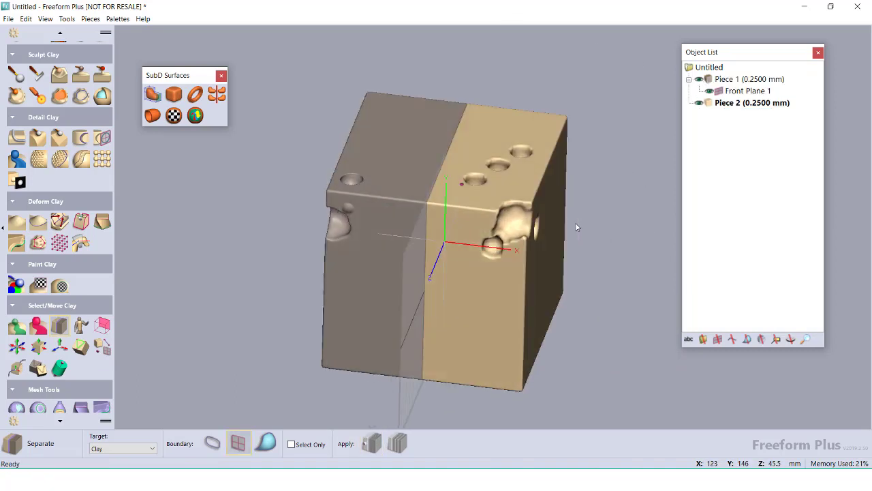
left_click(710, 79)
left_click(698, 103)
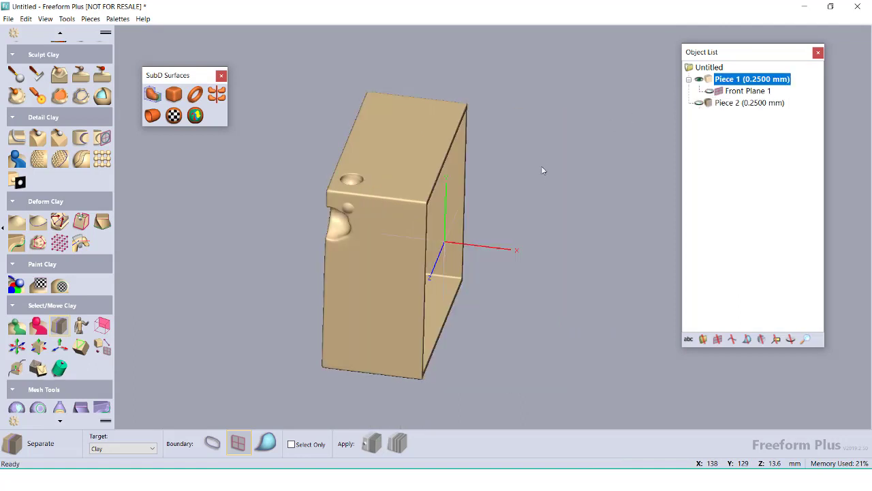
mouse_move(542, 171)
right_mouse_down()
mouse_move(438, 119)
mouse_move(352, 131)
mouse_move(253, 113)
mouse_move(470, 161)
mouse_move(550, 165)
right_mouse_up()
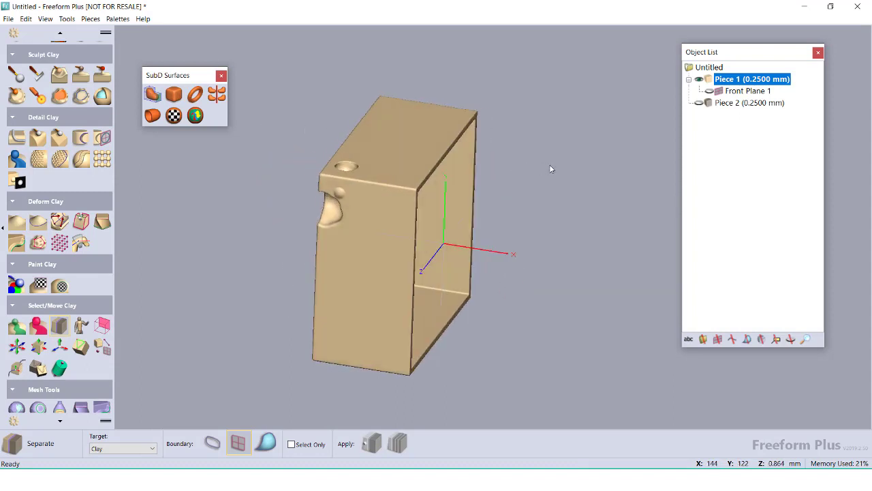
- Make Piece 2 active and hide Piece 1 to inspect the other half of the cube
right_click(713, 102)
left_click(739, 102)
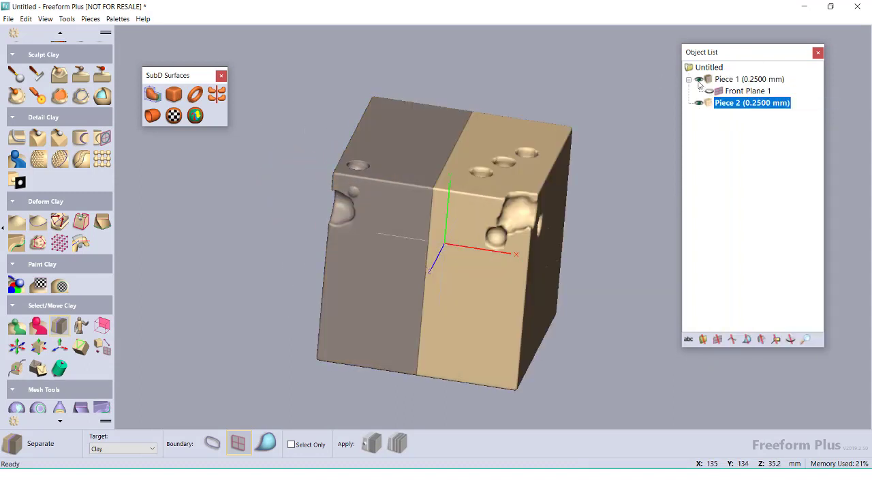
left_click(699, 79)
right_click_drag(498, 193, 762, 78)
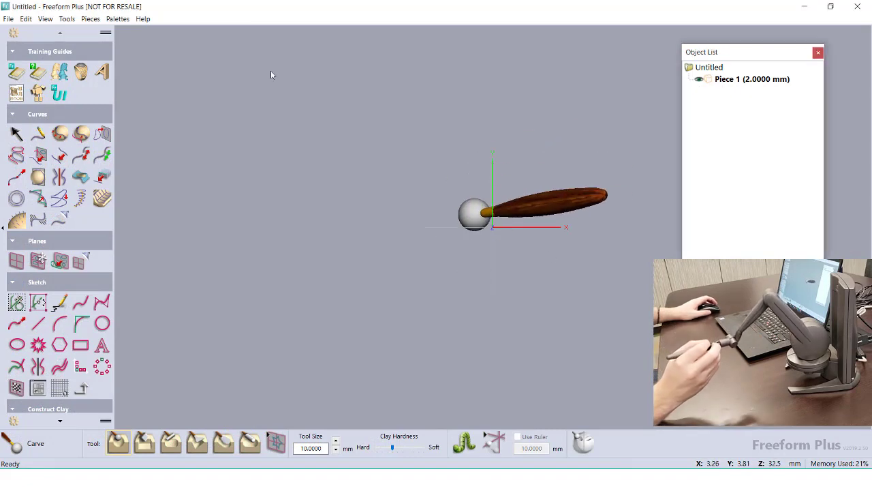
- Start a model import showing All Files (*.*) and choose Leg Scan.stl from the Intro to FreeForm folder
left_click(9, 19)
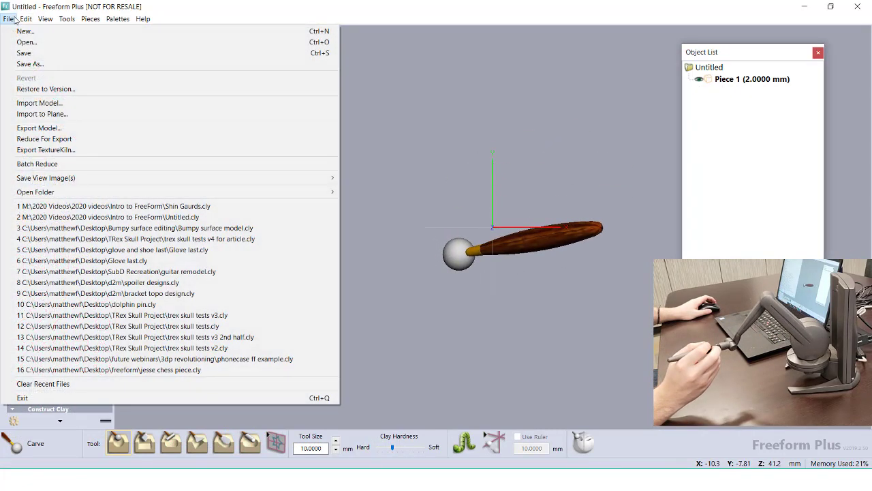
left_click(40, 104)
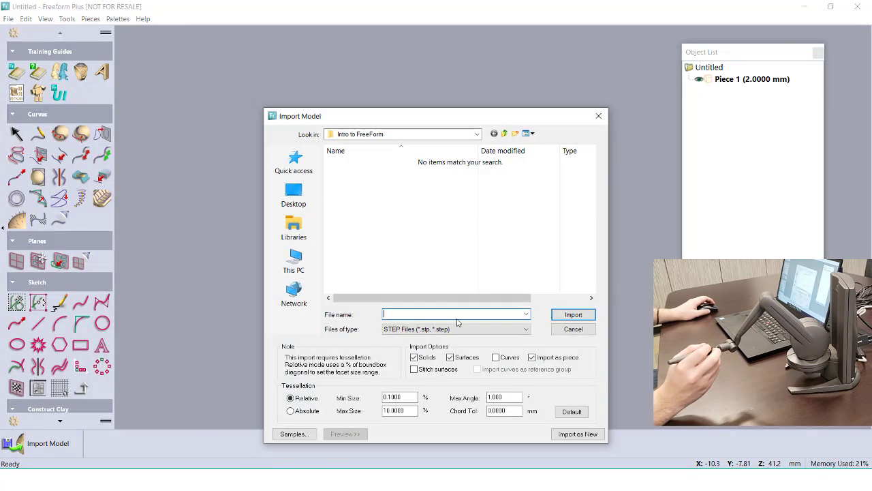
left_click(456, 327)
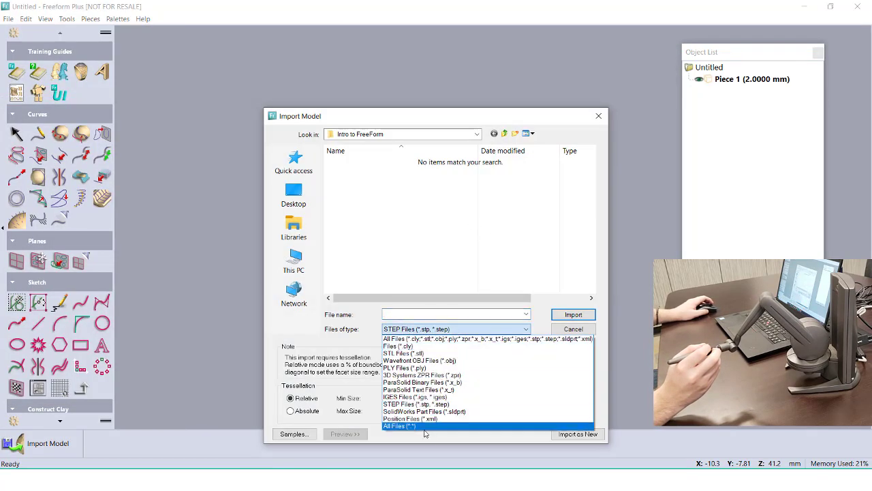
left_click(426, 425)
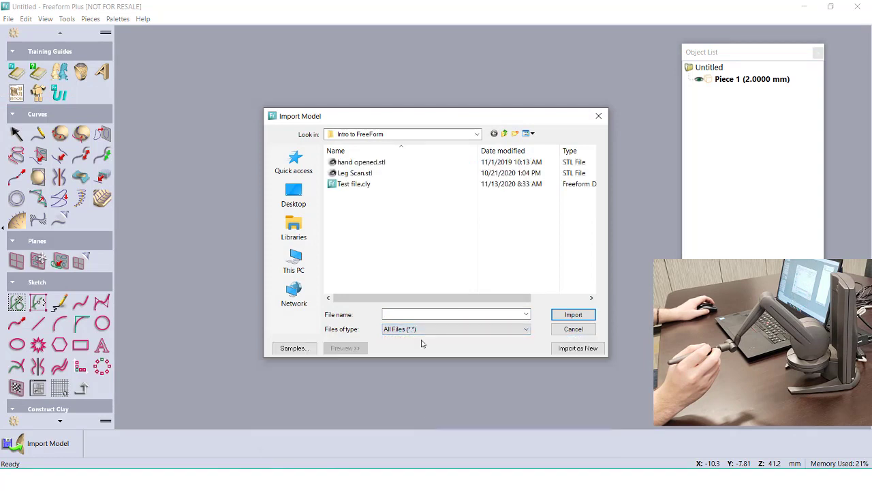
left_click(385, 174)
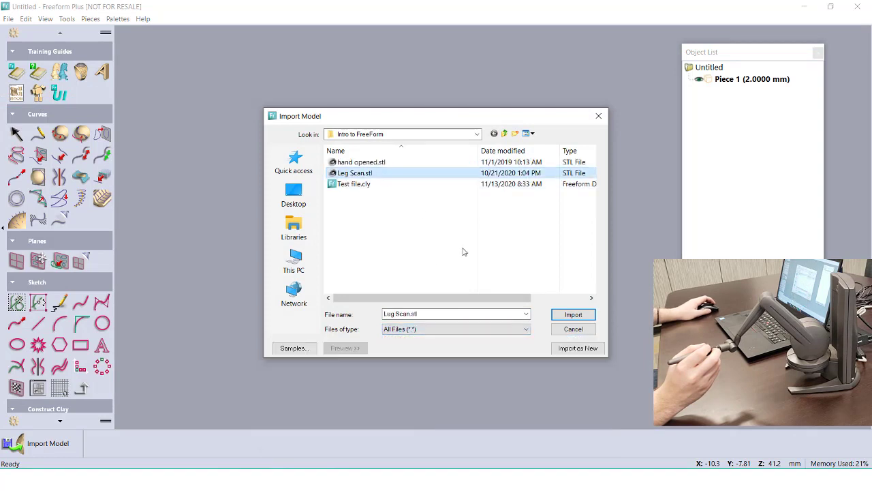
left_click(572, 314)
- Import the leg scan as clay with Clay Coarseness set to Add Fine Detail
middle_click_drag(484, 282, 218, 160)
left_click_drag(219, 164, 659, 249)
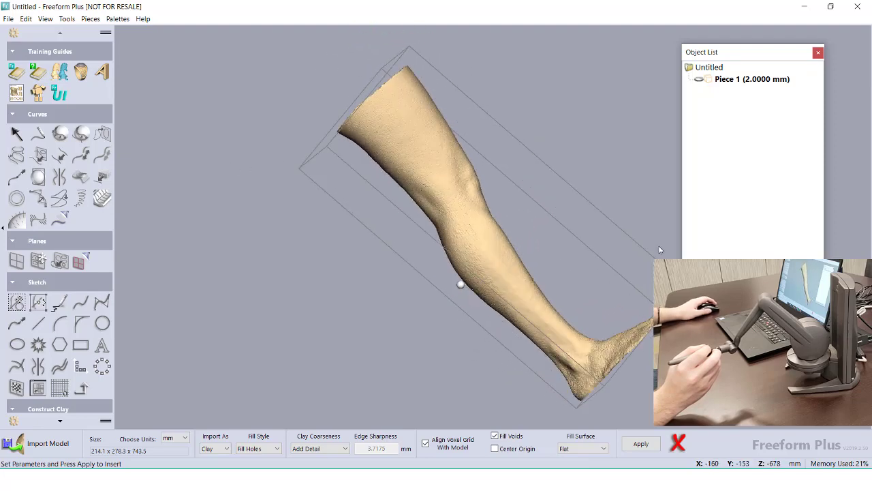
middle_click_drag(664, 340, 468, 445)
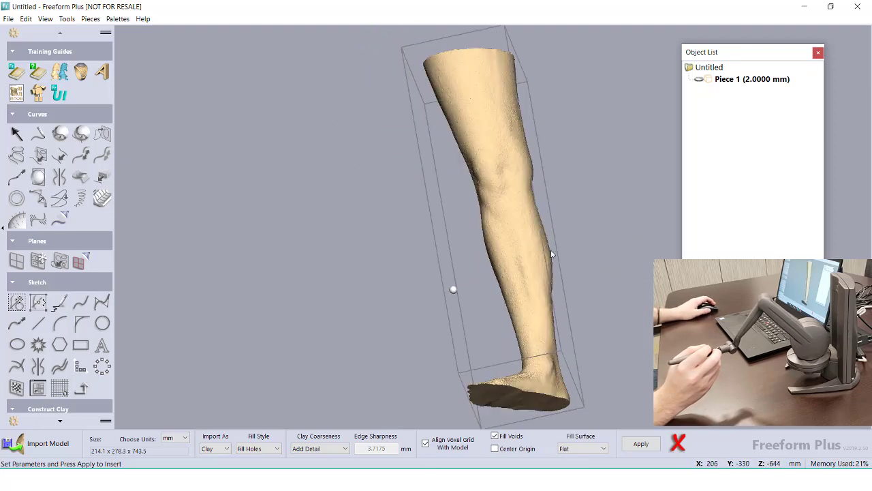
left_click_drag(552, 254, 485, 301)
middle_click_drag(474, 238, 481, 239)
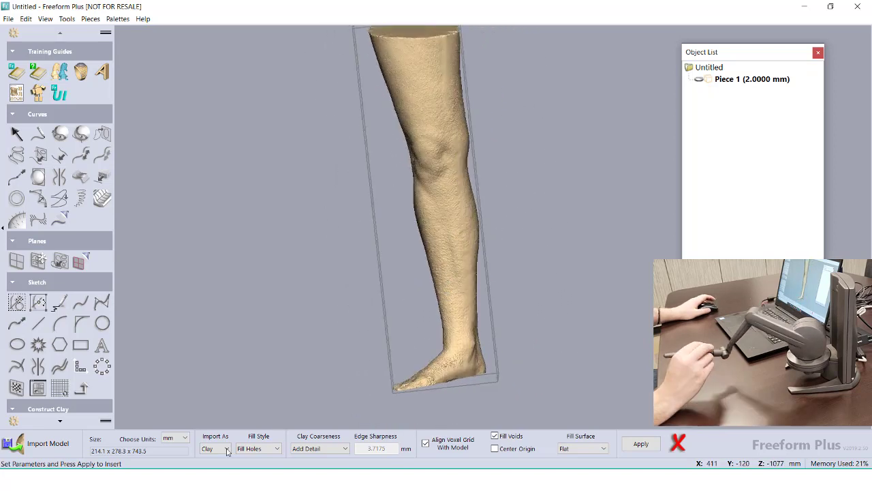
left_click(312, 449)
left_click(314, 430)
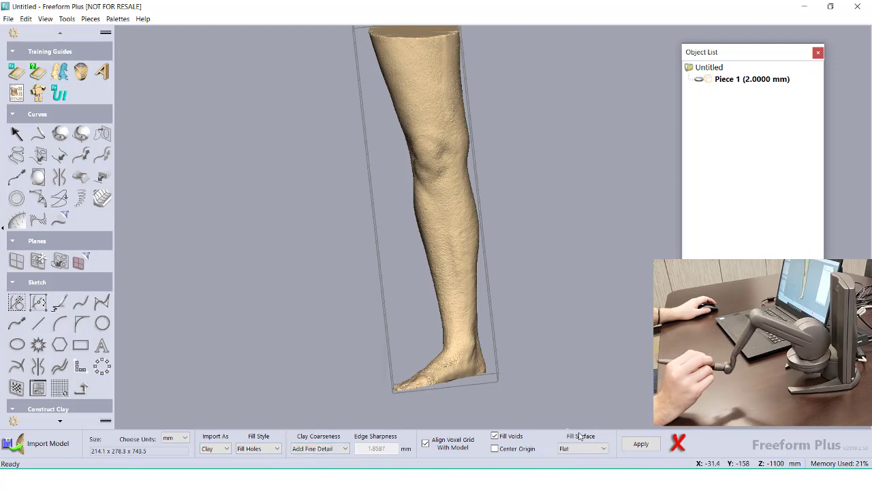
left_click(640, 443)
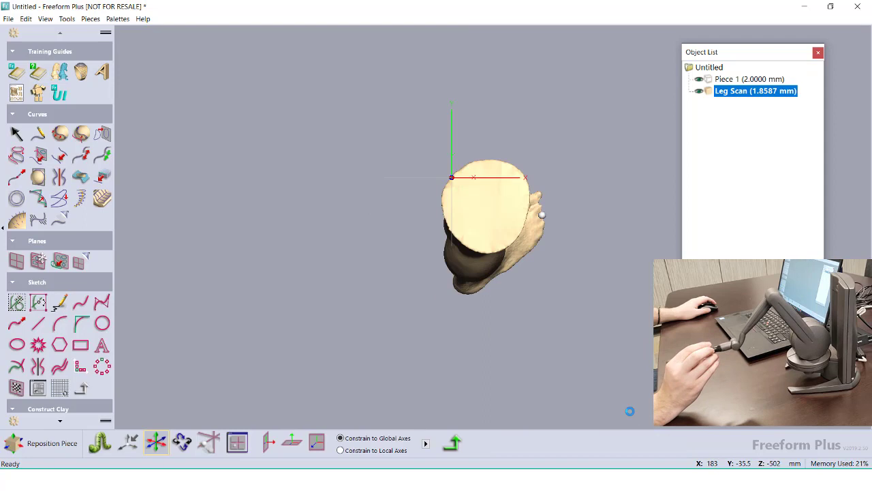
- Mask the entire leg scan with the Smooth Area tool
middle_click_drag(528, 344, 485, 175)
middle_click_drag(688, 428, 327, 477)
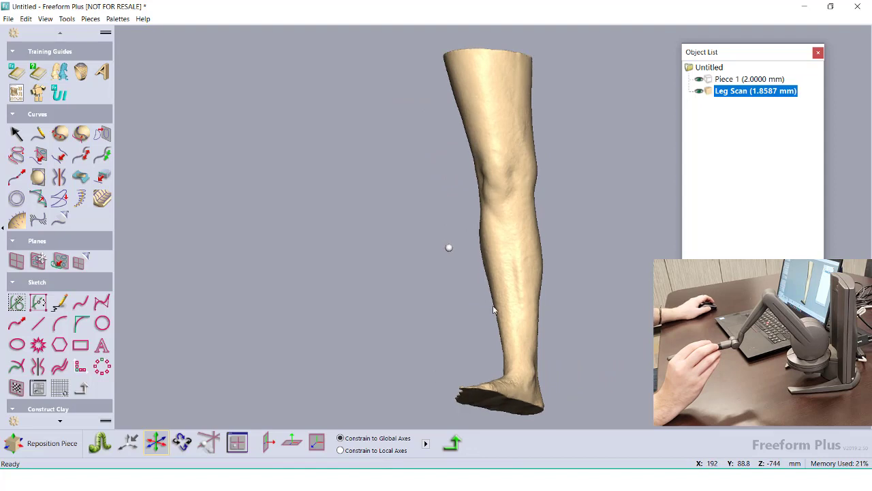
middle_click_drag(440, 341, 463, 340)
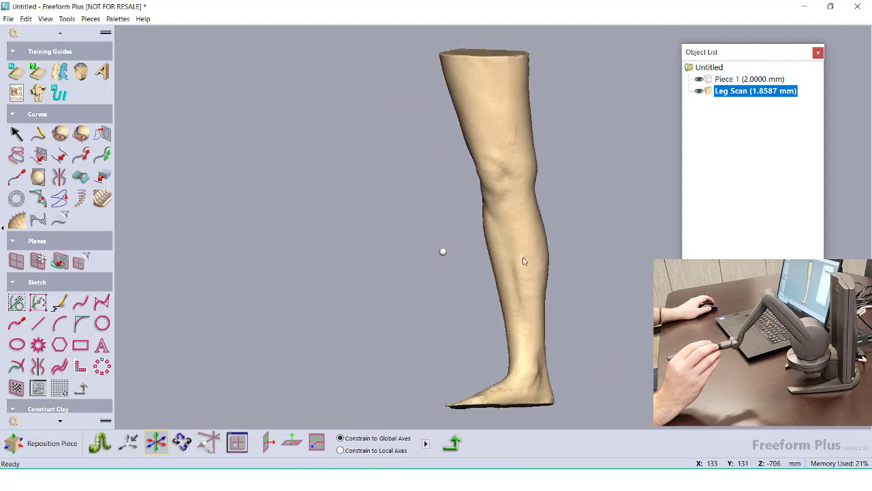
middle_click_drag(518, 263, 493, 378)
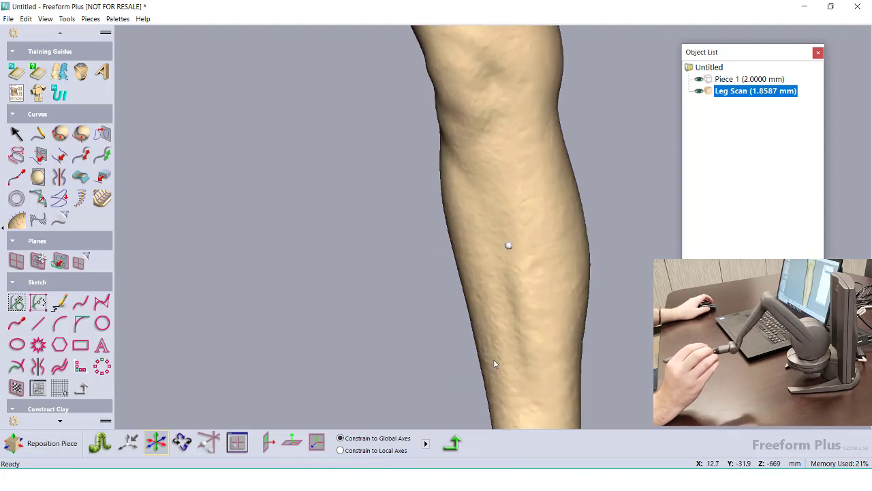
left_click(72, 422)
left_click(58, 337)
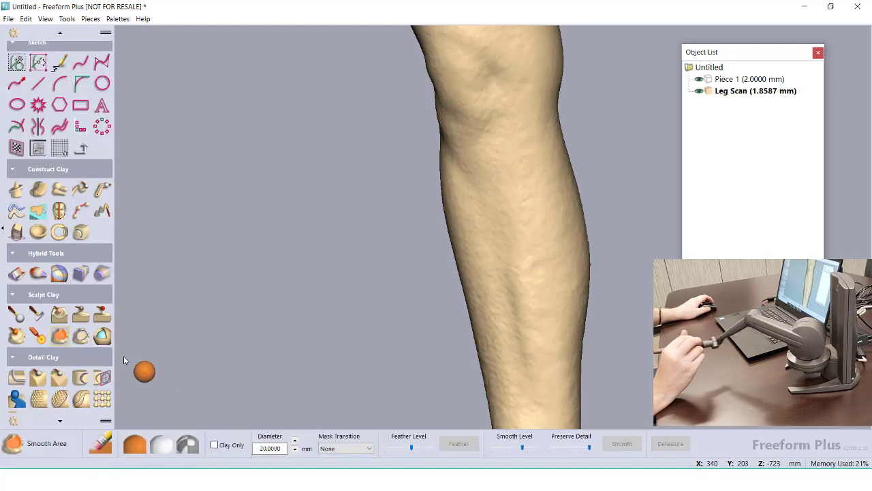
left_click(135, 443)
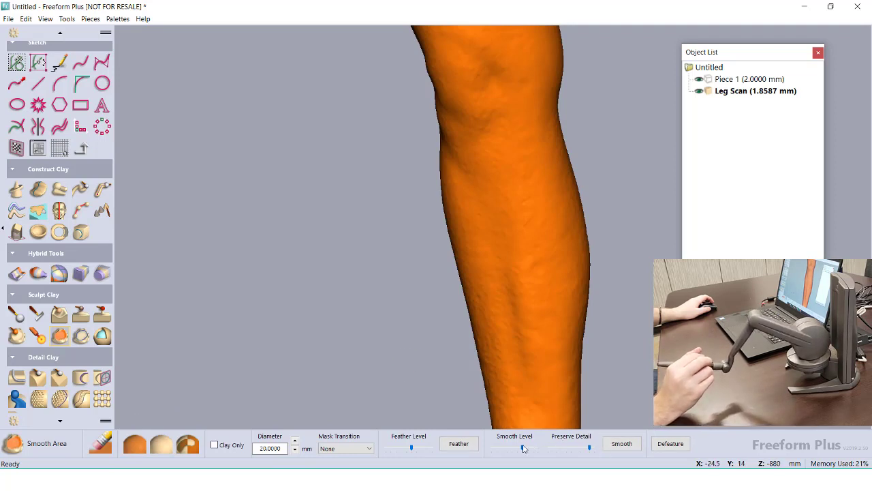
- Smooth the masked leg with a slightly higher Smooth Level and a low Preserve Detail, and clear the mask
left_click(557, 448)
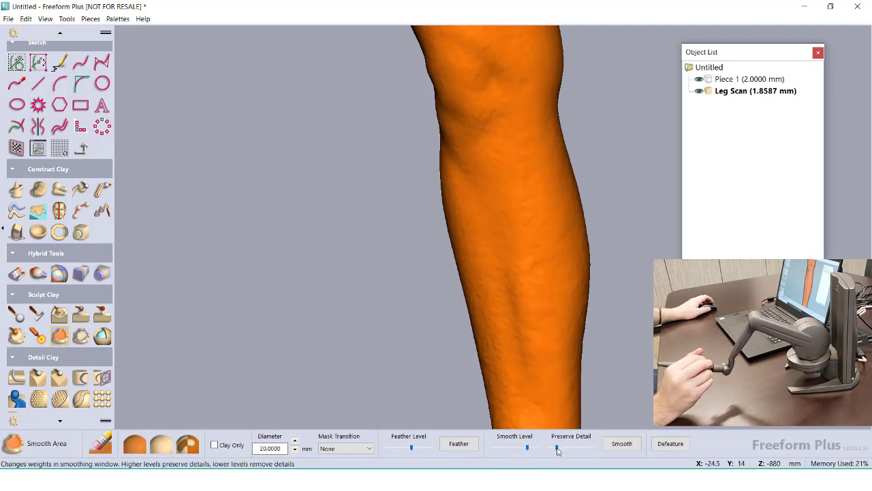
left_click(621, 447)
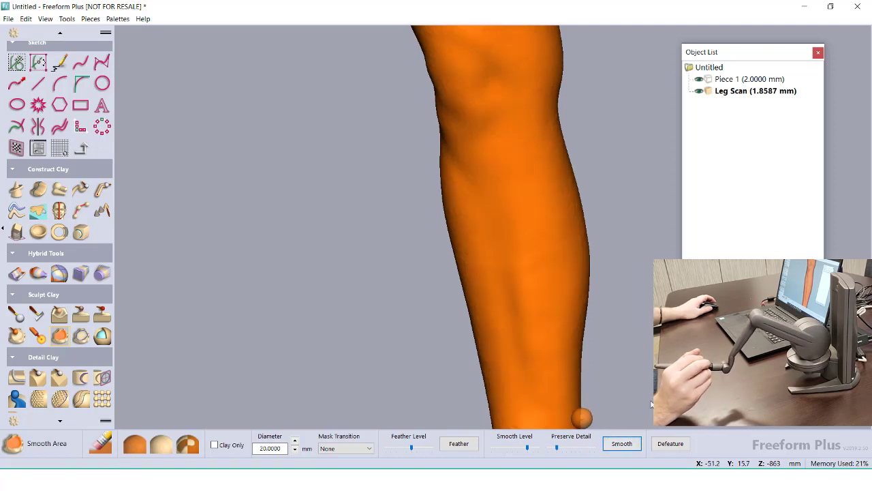
mouse_move(487, 270)
middle_mouse_down()
mouse_move(618, 278)
mouse_move(525, 280)
middle_mouse_up()
right_click_drag(526, 284, 520, 286)
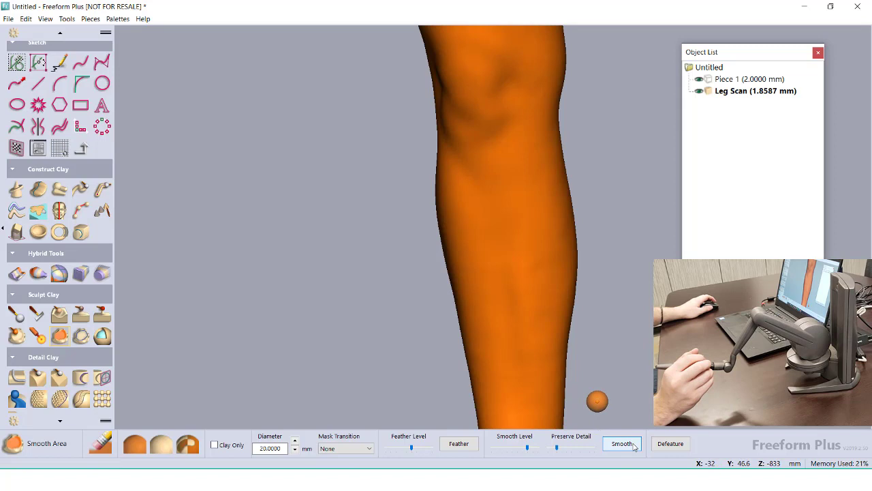
left_click(155, 443)
- Draw a curve fitted to the clay across the front of the leg just below the knee, about 129 mm long
scroll(497, 316, "down", 4)
mouse_move(487, 331)
middle_mouse_down()
mouse_move(485, 340)
mouse_move(471, 281)
middle_mouse_up()
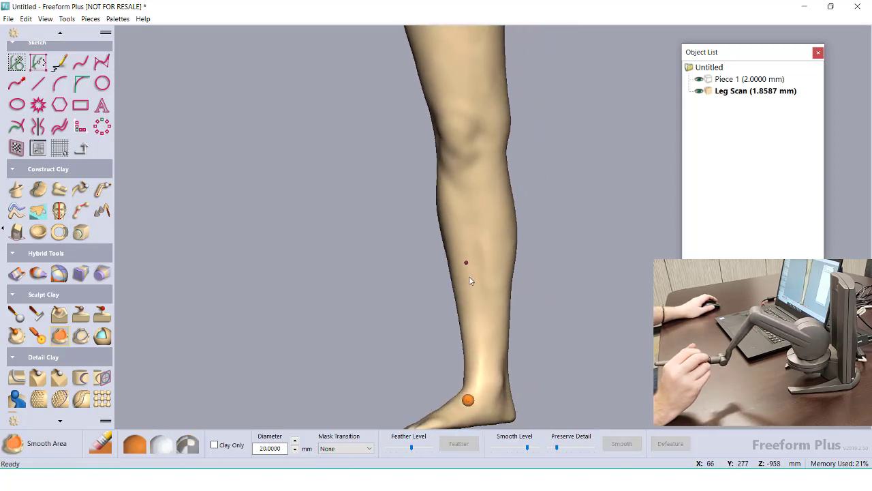
mouse_move(469, 280)
right_mouse_down()
mouse_move(537, 246)
mouse_move(407, 259)
mouse_move(575, 237)
mouse_move(549, 228)
mouse_move(467, 229)
mouse_move(441, 272)
mouse_move(516, 248)
mouse_move(463, 253)
mouse_move(474, 254)
right_mouse_up()
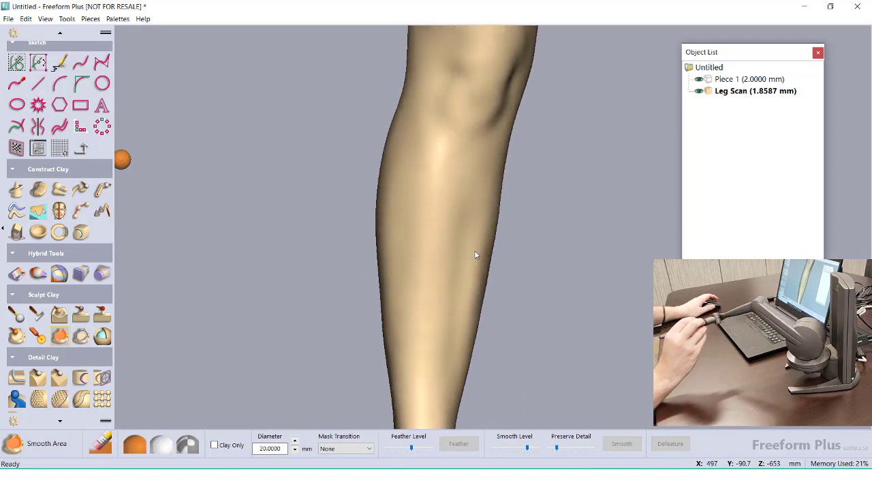
left_click(61, 34)
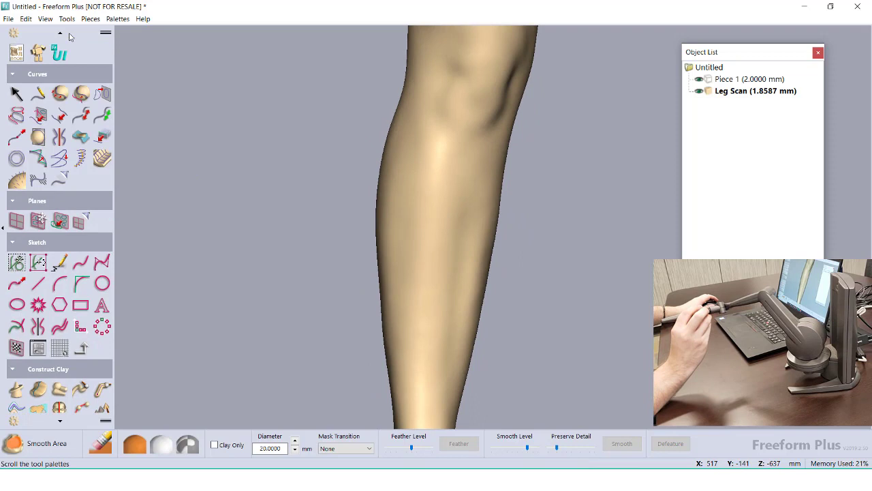
left_click(38, 137)
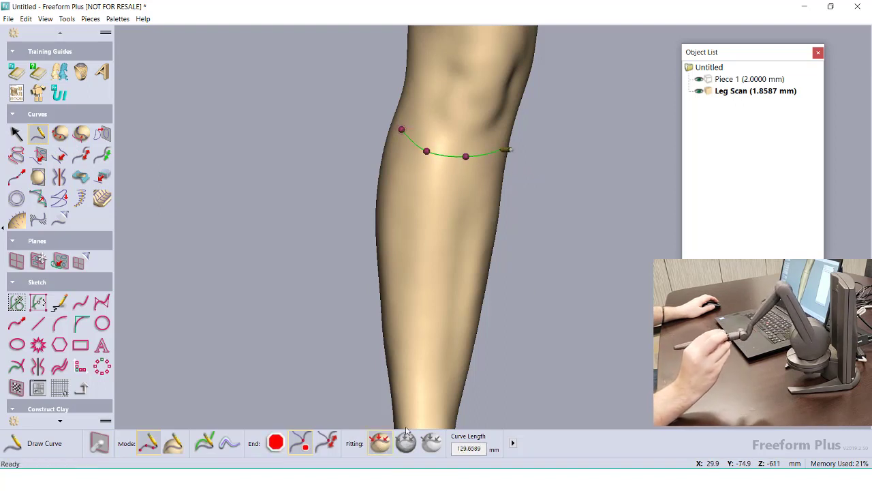
left_click(501, 149)
left_click(502, 148)
- Draw a second curve from one end of the knee curve down the side of the shin toward the ankle, about 244 mm long
middle_click_drag(630, 192, 579, 193)
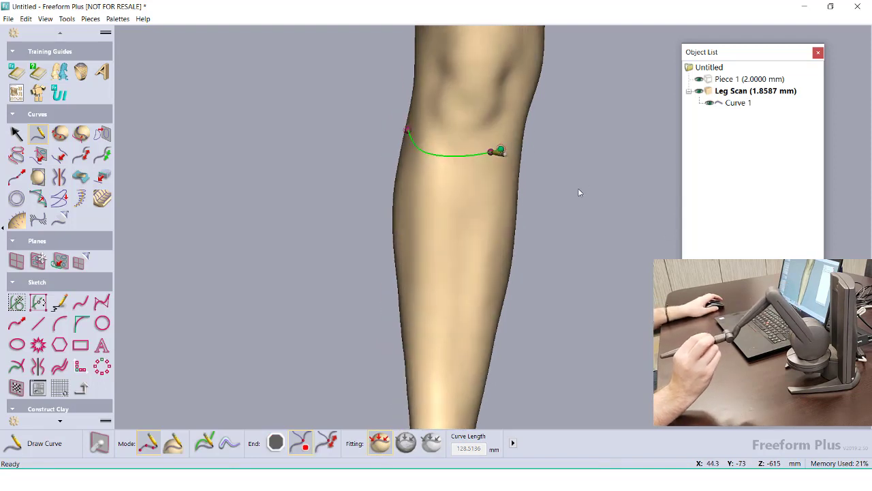
left_click(501, 150)
left_click(495, 199)
left_click(488, 266)
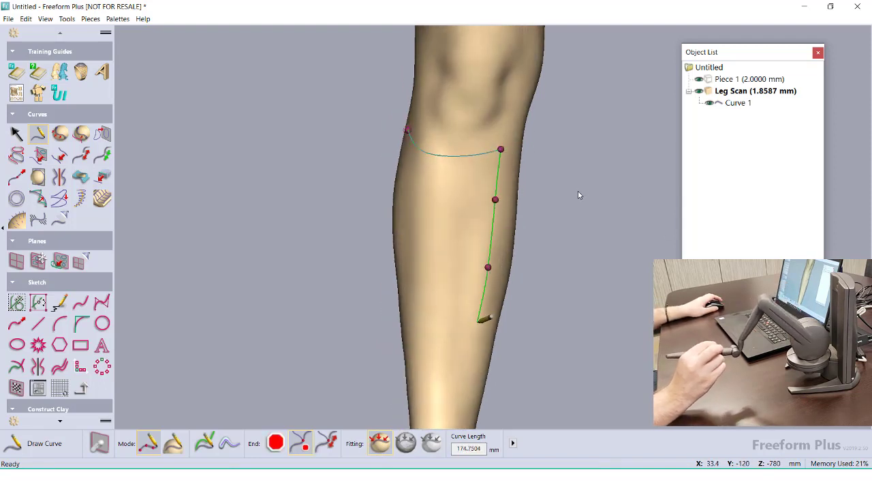
left_click(486, 321)
left_click(471, 391)
key("Escape")
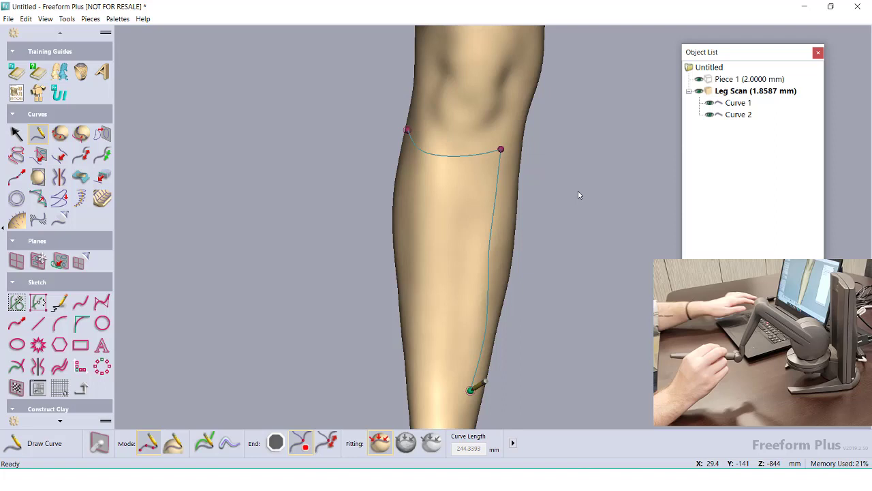
- Draw a third curve from the knee curve's other end down the opposite side of the shin, about 262 mm long
right_click_drag(578, 195, 560, 135)
left_click(390, 135)
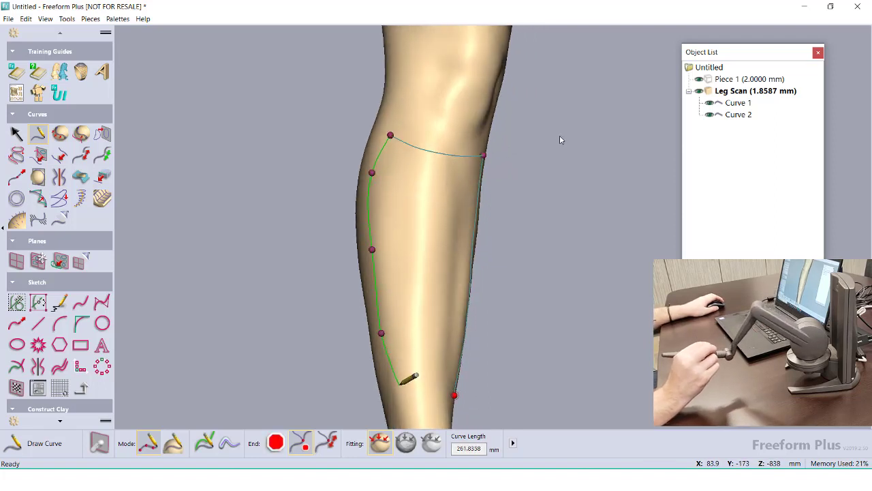
left_click(280, 447)
- Close the shin outline with a curve about 80 mm long joining the lower ends of both side curves above the ankle
right_click_drag(344, 319, 321, 345)
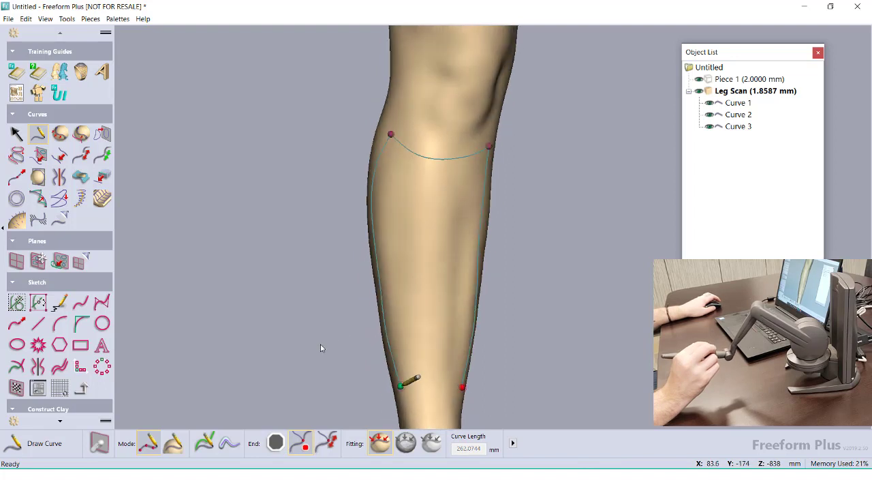
left_click(401, 387)
left_click(428, 389)
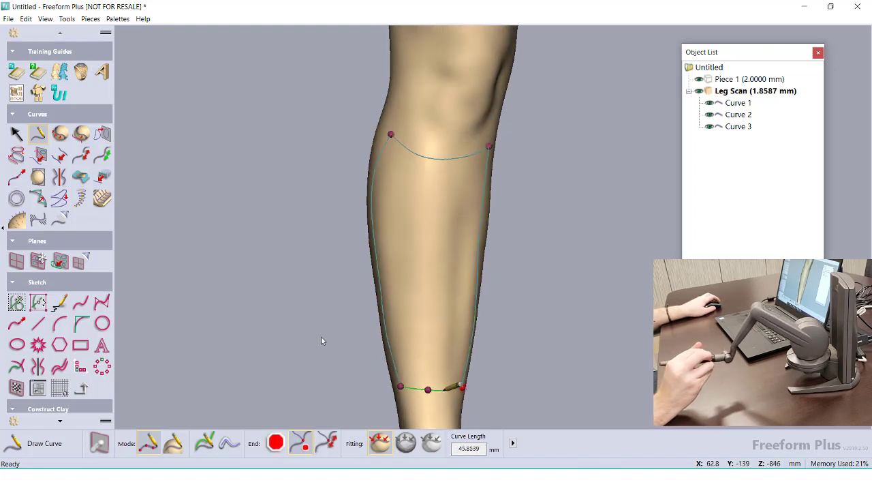
left_click(464, 387)
right_click_drag(321, 341, 601, 113)
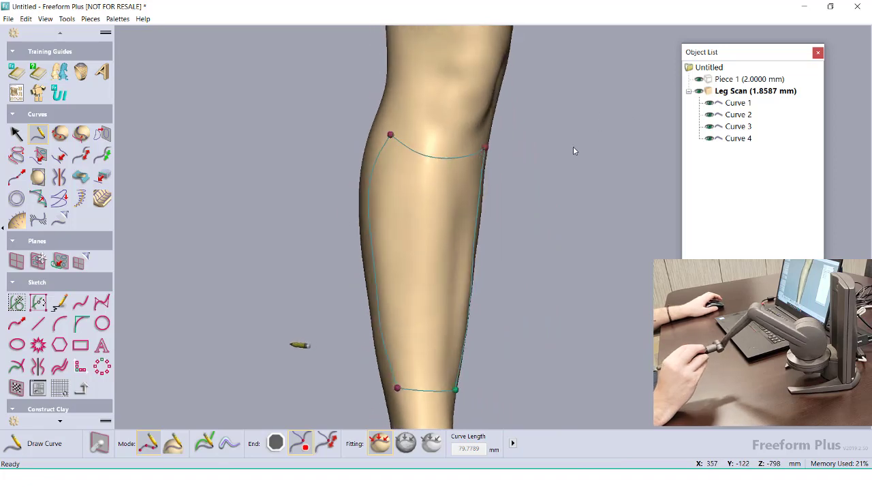
- Duplicate the Leg Scan piece, hide the copy and keep the original piece with the curves active
left_click(58, 421)
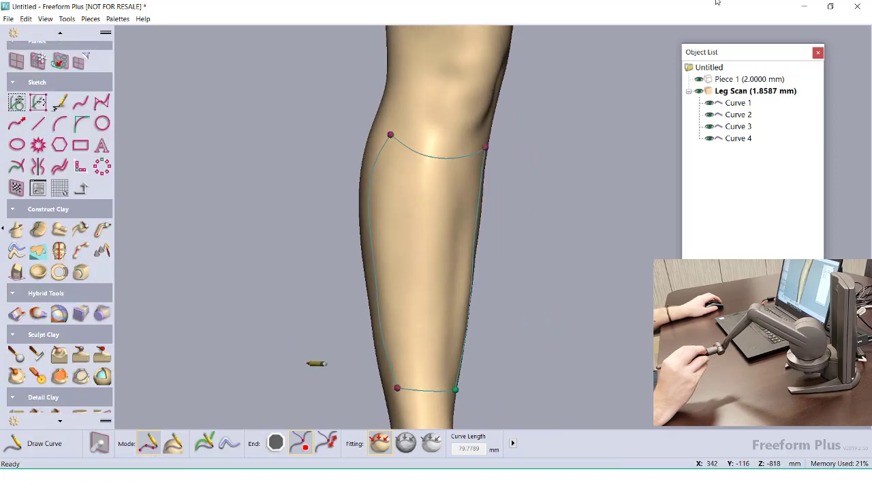
right_click(717, 93)
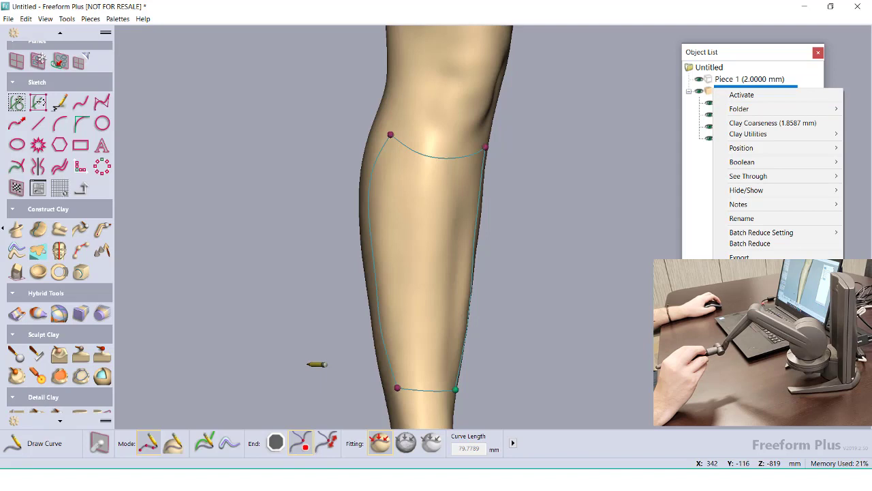
left_click(748, 283)
key("Return")
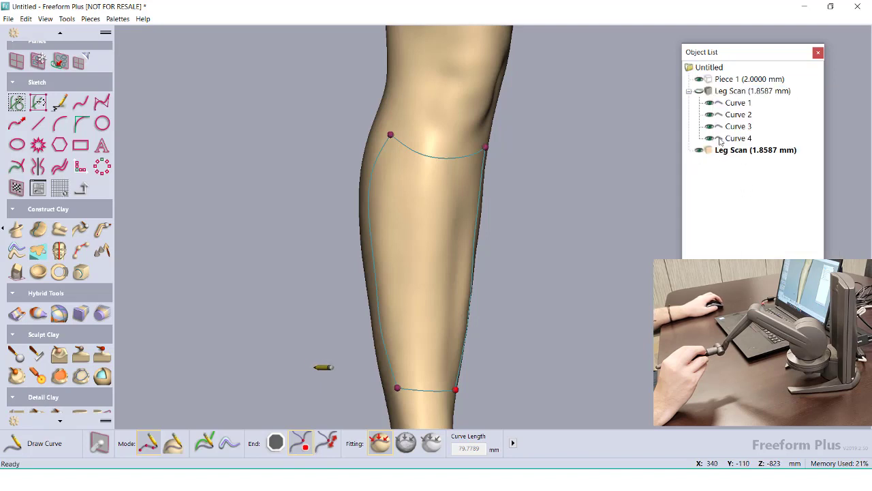
left_click(702, 152)
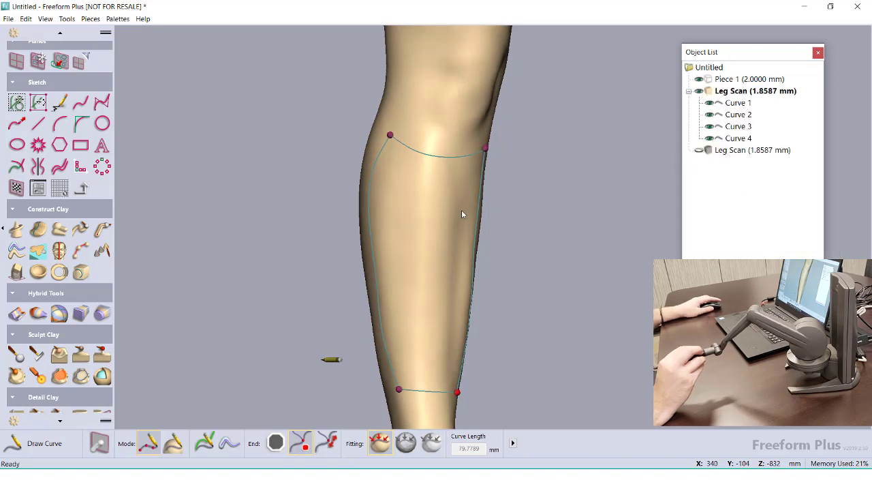
- Start Emboss with Wrapped Image on the four shin outline curves, browse the pattern images and keep DiamondBumps.bmp
middle_click_drag(461, 210, 433, 243)
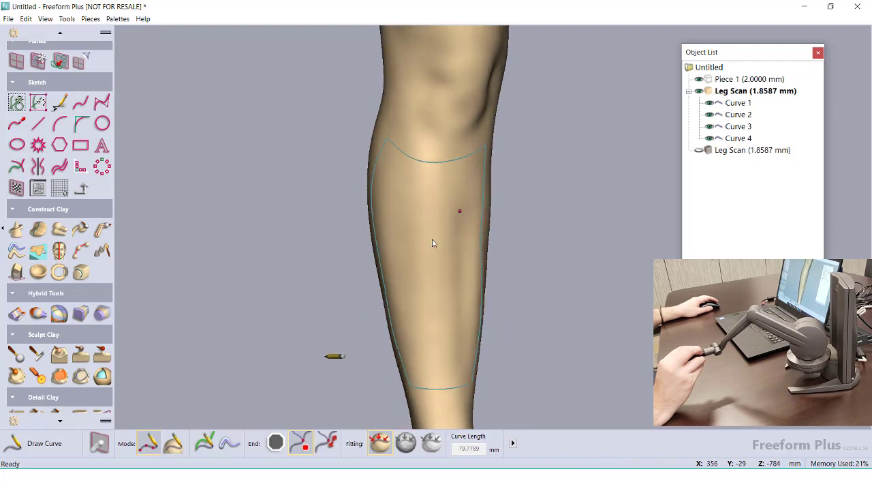
left_click(76, 423)
scroll(75, 423, "down", 3)
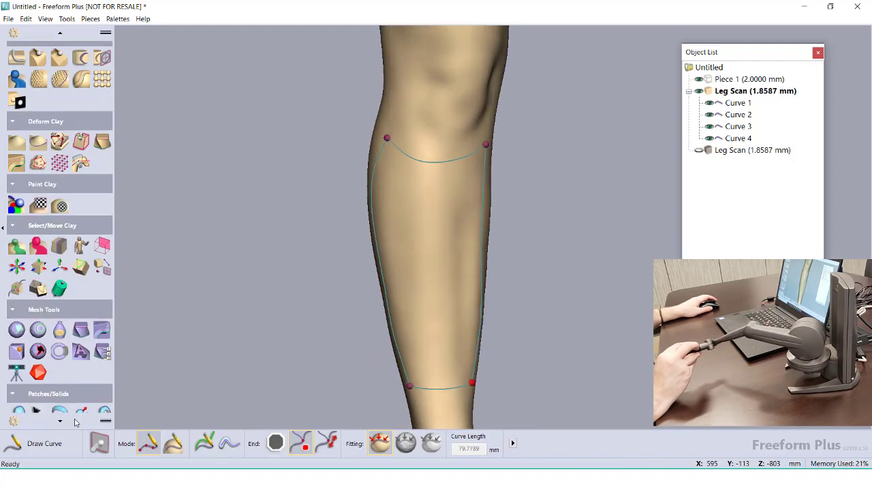
left_click(60, 33)
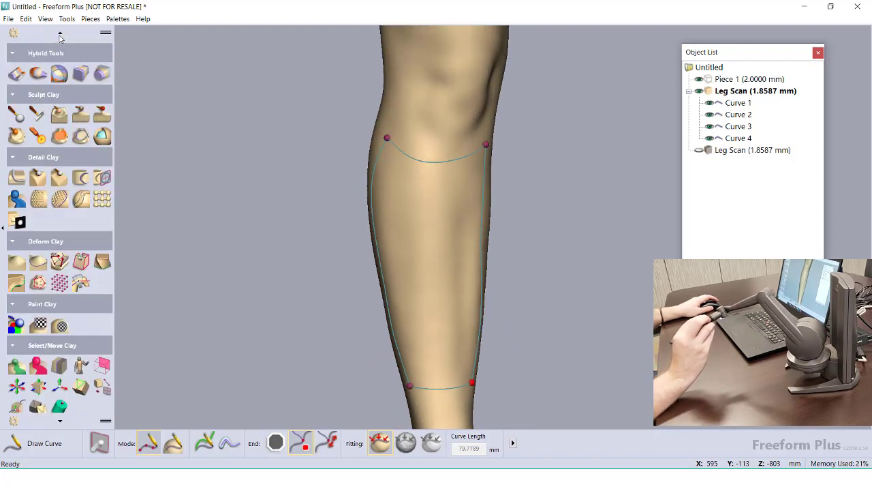
left_click(60, 199)
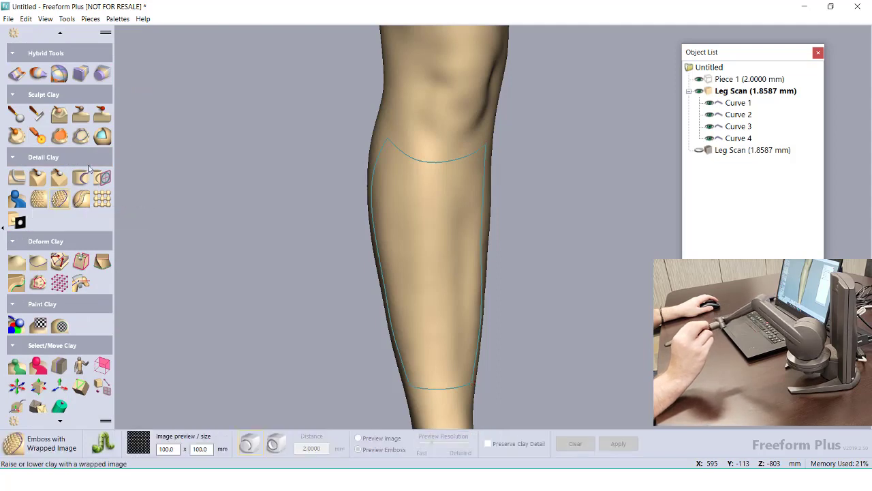
left_click(447, 159)
left_click(139, 442)
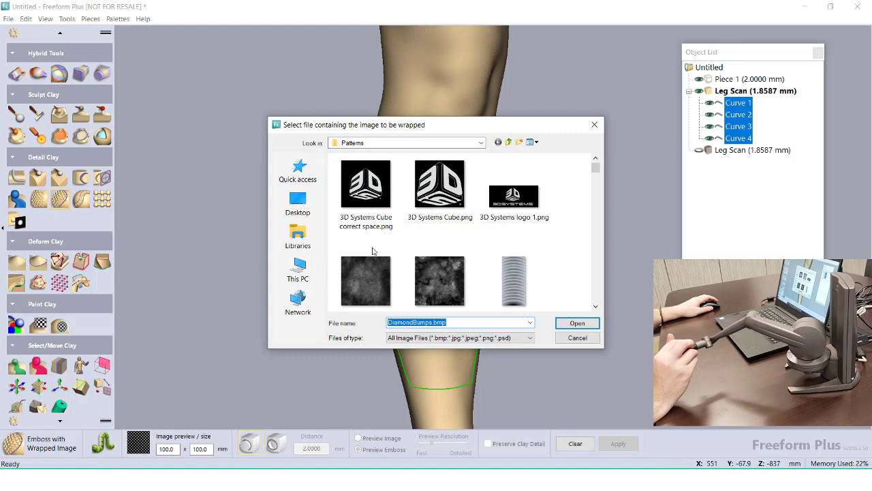
left_click_drag(596, 168, 597, 233)
left_click(577, 338)
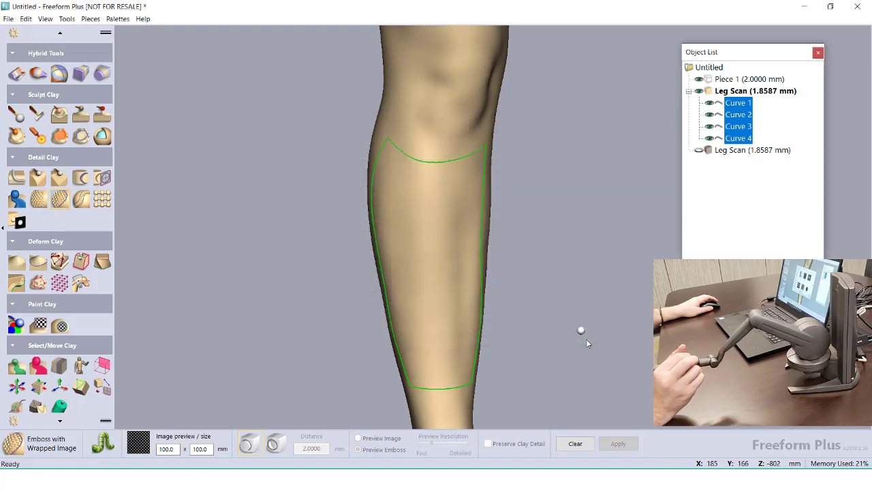
- Place the diamond pattern on the front of the shin, scaling the image to 108.6 mm with an emboss distance of about 3.96 mm
middle_click_drag(473, 325, 453, 326)
right_click_drag(456, 327, 422, 244)
scroll(422, 244, "up", 5)
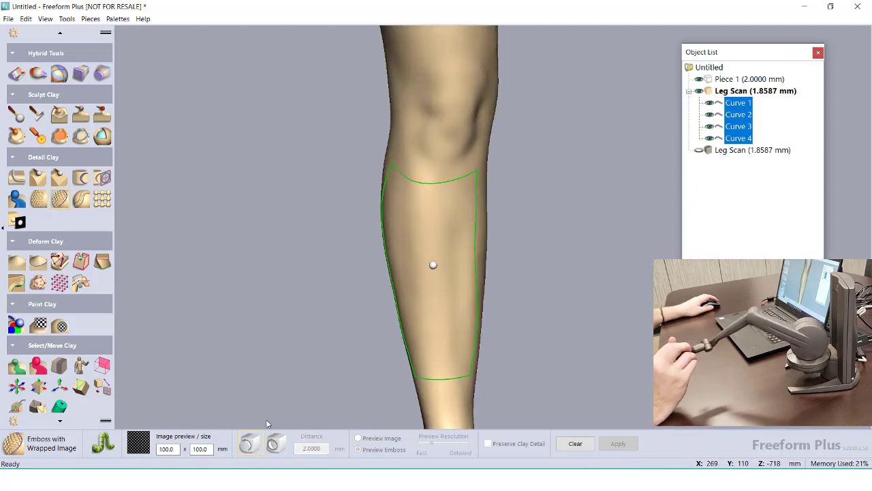
left_click(432, 265)
middle_click_drag(307, 315, 406, 263)
right_click_drag(420, 257, 414, 357)
left_click_drag(355, 311, 402, 306)
left_click_drag(496, 319, 518, 332)
mouse_move(494, 263)
middle_mouse_down()
mouse_move(358, 283)
mouse_move(501, 260)
middle_mouse_up()
right_click_drag(502, 265, 431, 264)
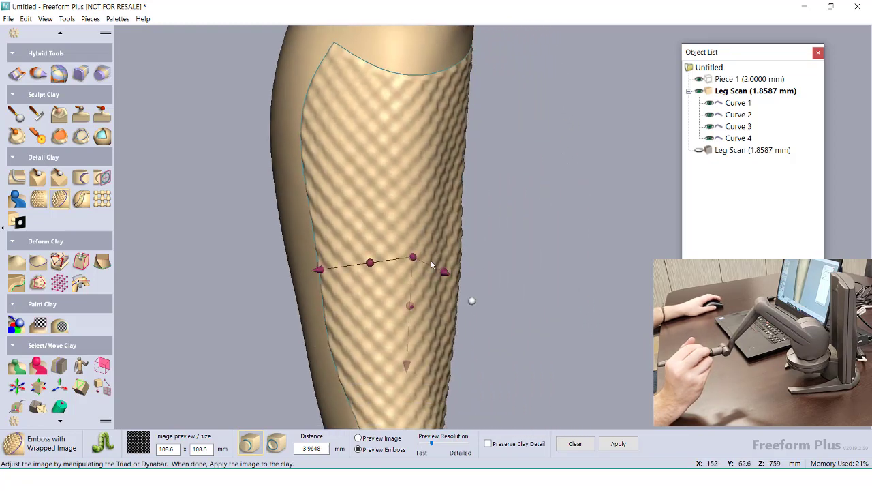
- Try embossing the diamond pattern at a distance of about 2.81 mm with the most detailed preview resolution, and undo it
left_click_drag(435, 443, 467, 443)
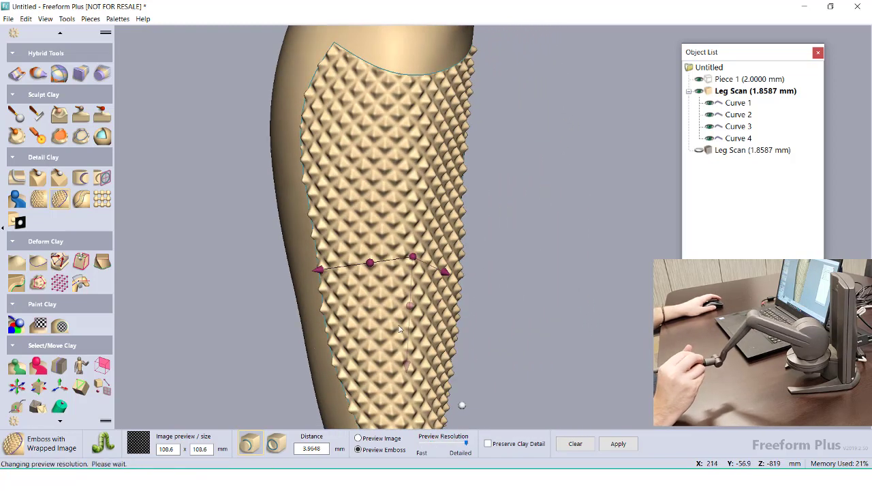
middle_click_drag(400, 326, 443, 332)
left_click_drag(460, 273, 445, 261)
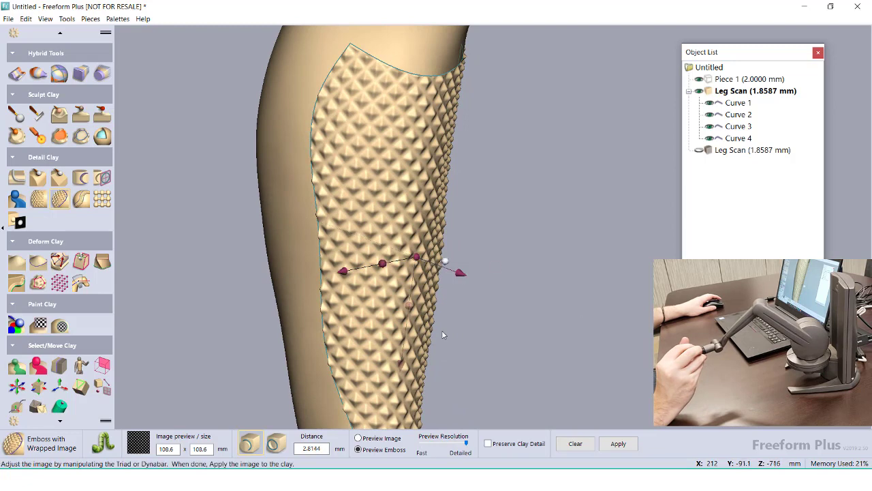
left_click(618, 443)
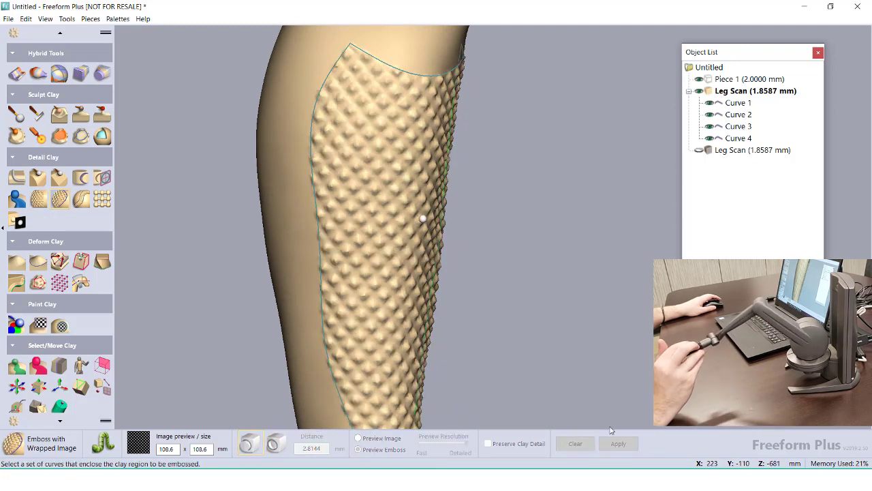
key("ctrl+z")
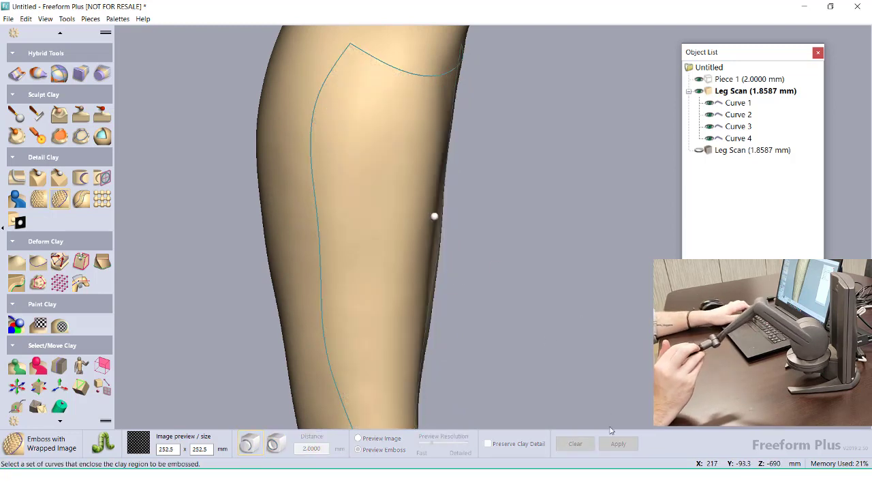
- Refine the active Leg Scan piece to a custom clay coarseness of 0.5 mm with model smoothing enabled
right_click(744, 96)
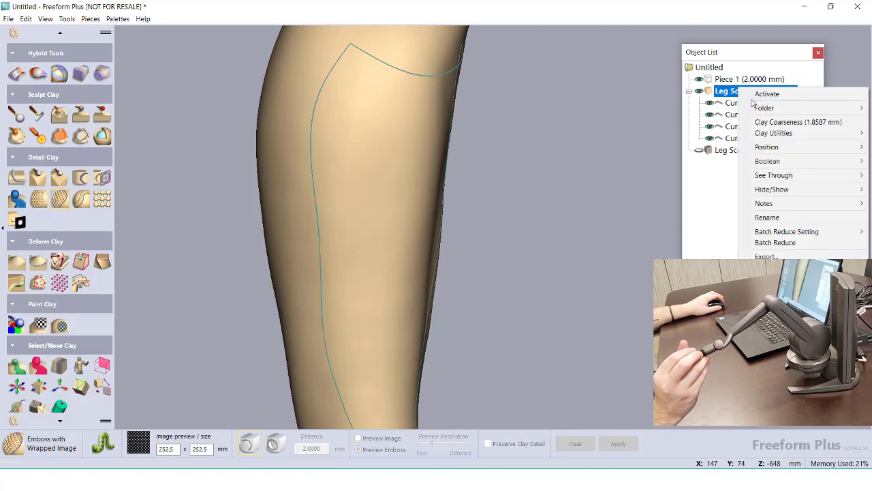
left_click(773, 122)
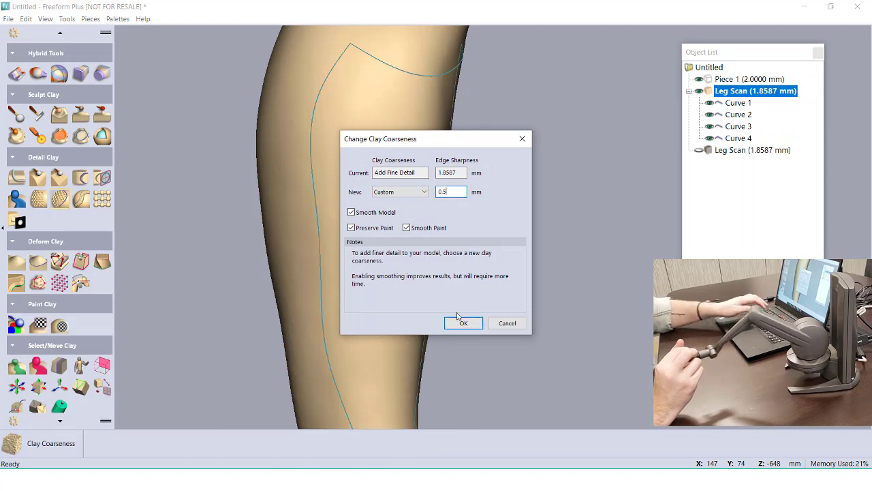
left_click(463, 323)
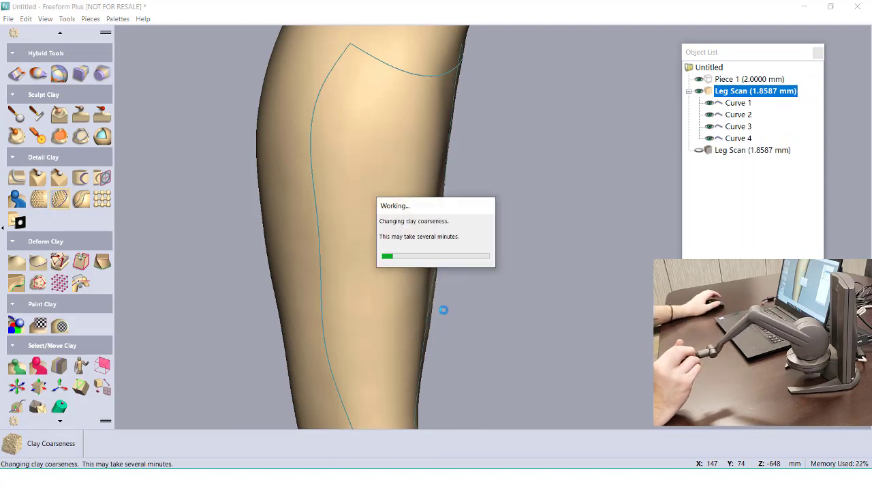
- Apply the diamond emboss on the refined shin area at a distance of about 2.67 mm with the most detailed preview resolution
left_click(328, 295)
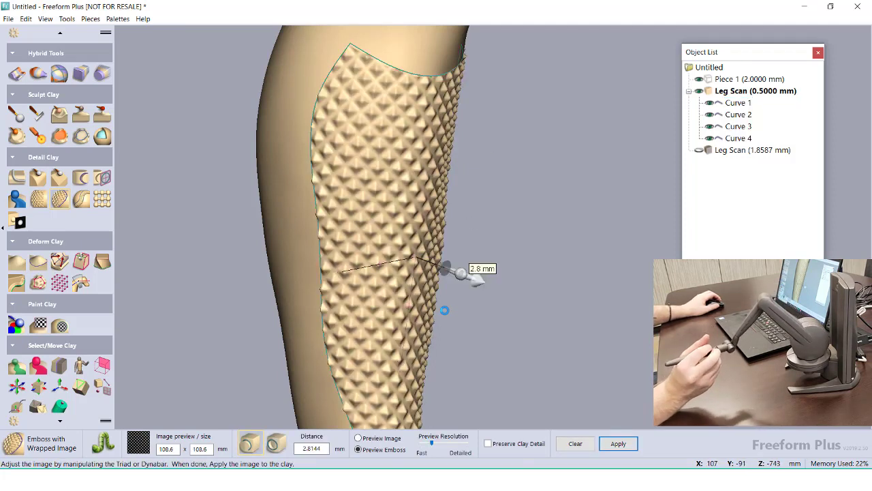
left_click_drag(464, 275, 462, 274)
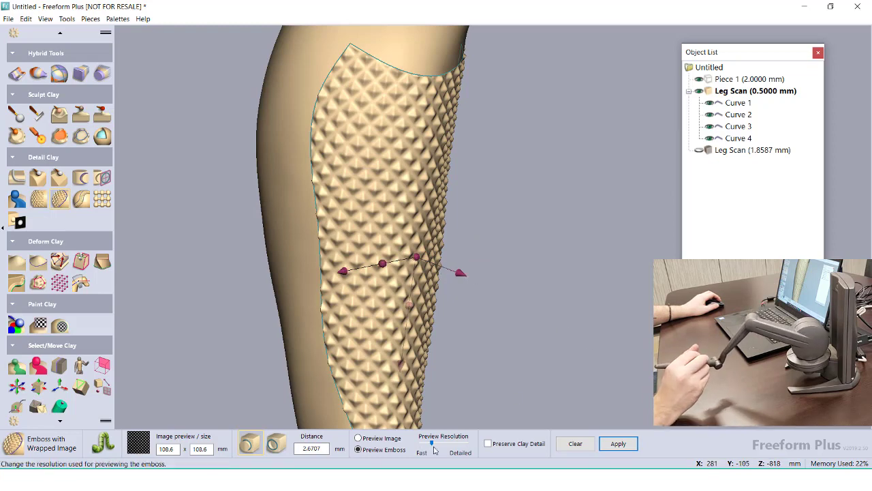
left_click_drag(431, 442, 476, 438)
middle_click_drag(493, 319, 391, 301)
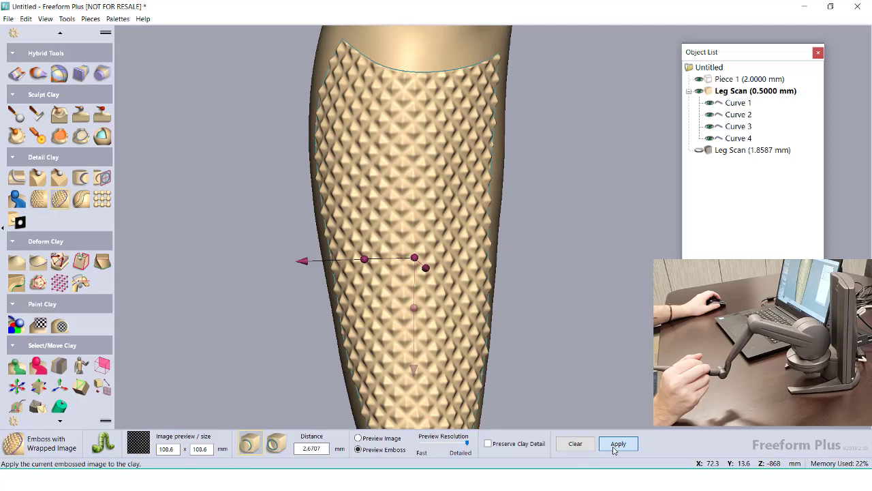
left_click(617, 444)
scroll(524, 397, "down", 4)
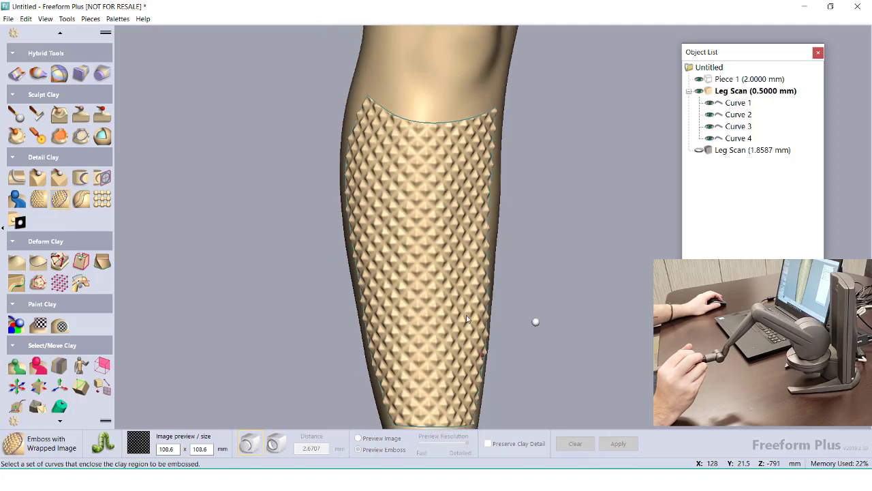
middle_click_drag(426, 322, 596, 427)
right_click_drag(597, 430, 540, 310)
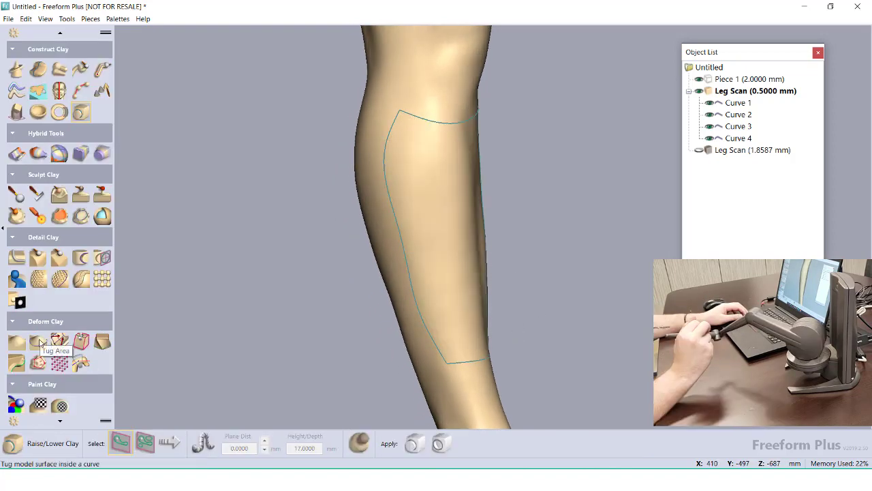
- Tug the area inside the four shin outline curves outward at its middle, upper and lower parts to thicken the guard
left_click(39, 342)
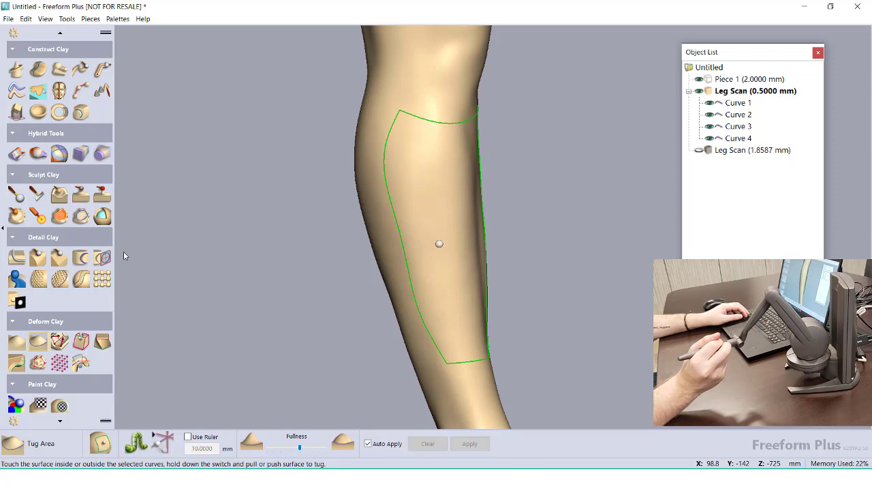
left_click_drag(438, 243, 446, 241)
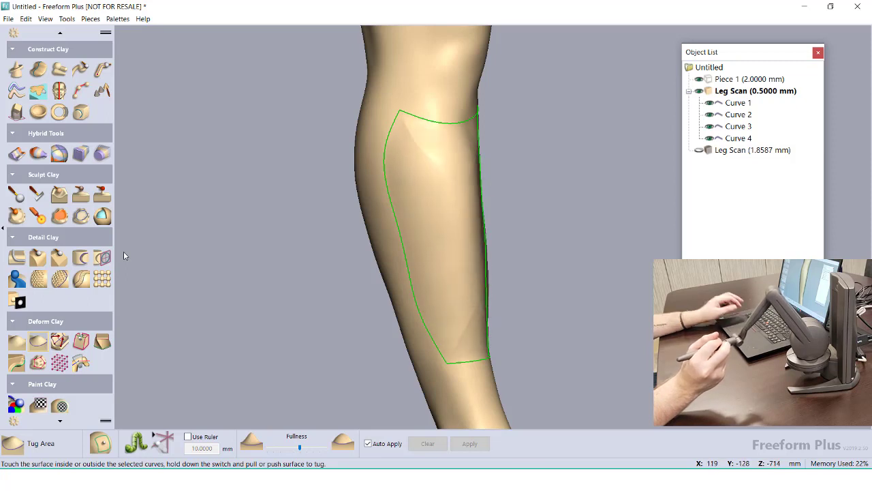
middle_click_drag(597, 164, 474, 173)
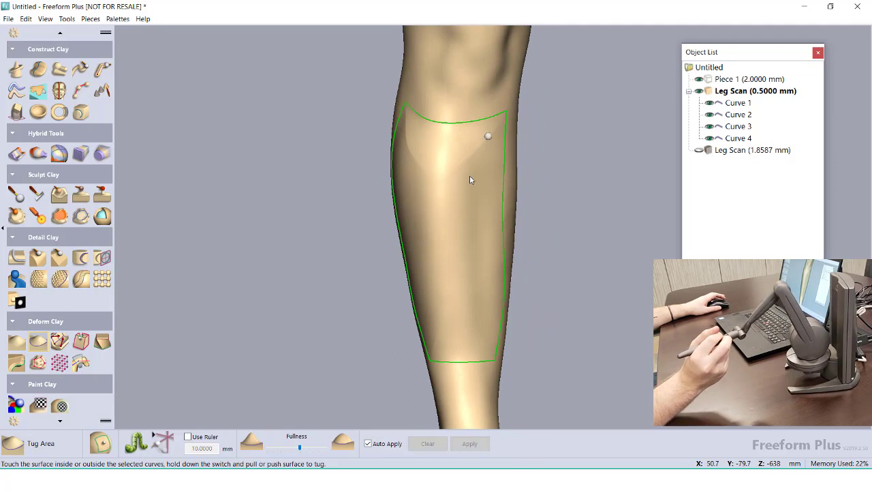
left_click_drag(469, 175, 469, 162)
middle_click_drag(474, 181, 451, 191)
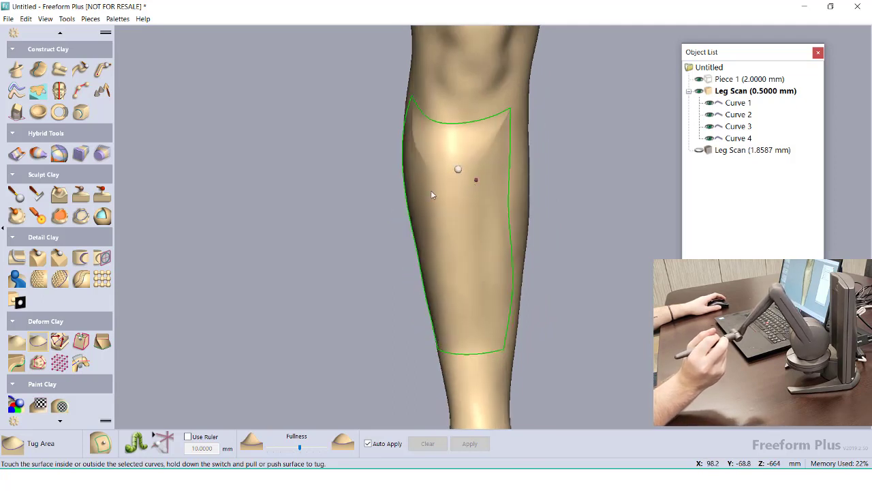
right_click_drag(431, 195, 508, 151)
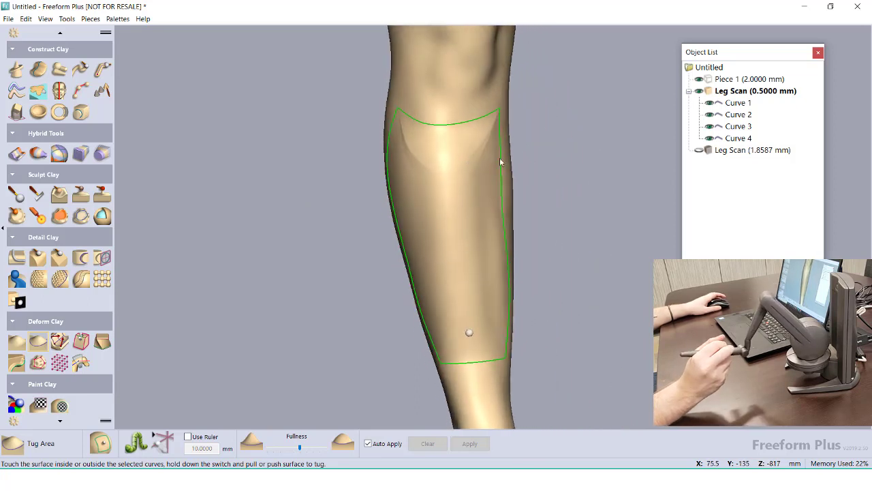
right_click_drag(488, 154, 568, 131)
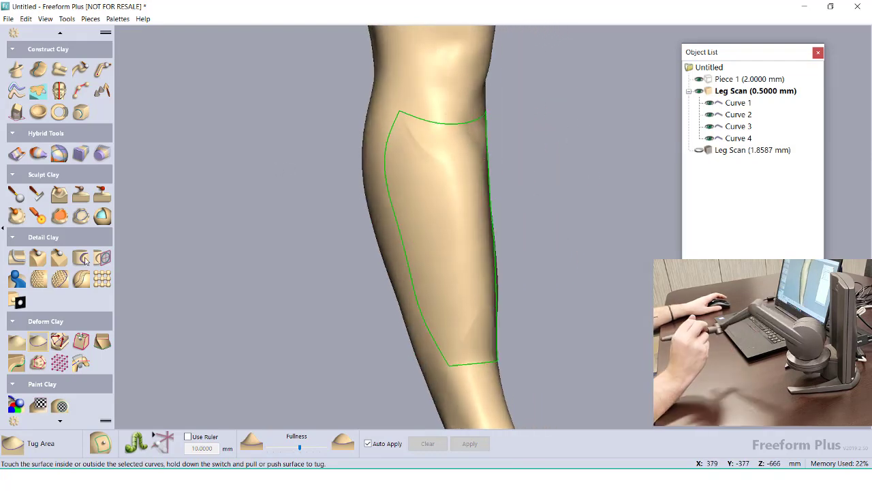
- Emboss the raised shin guard area with the 108.6 mm diamond pattern at a distance of about 2.67 mm
left_click(60, 281)
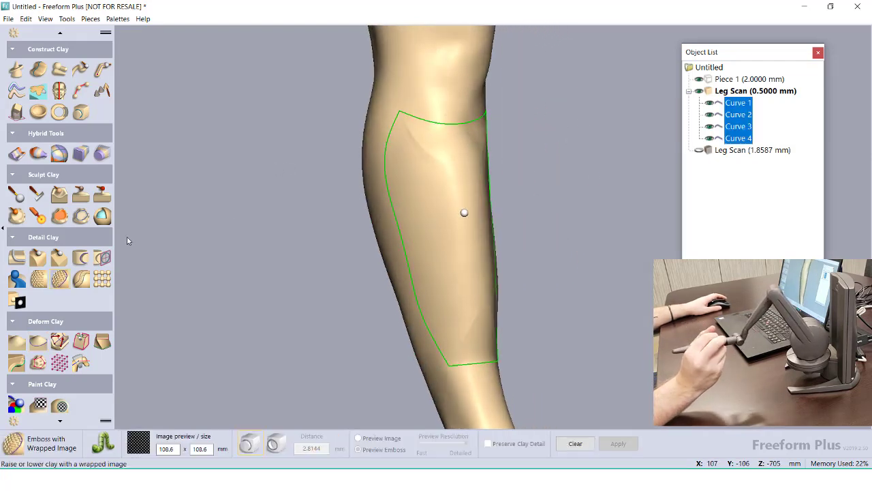
right_click_drag(239, 249, 310, 267)
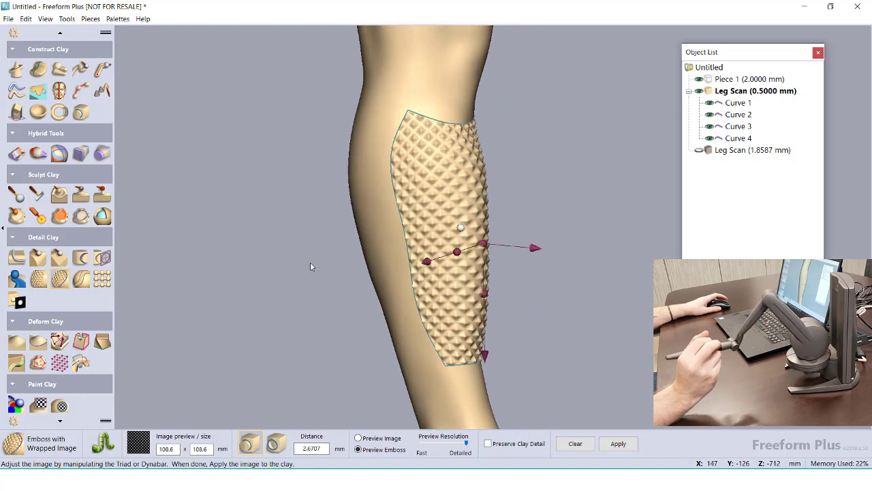
left_click(618, 442)
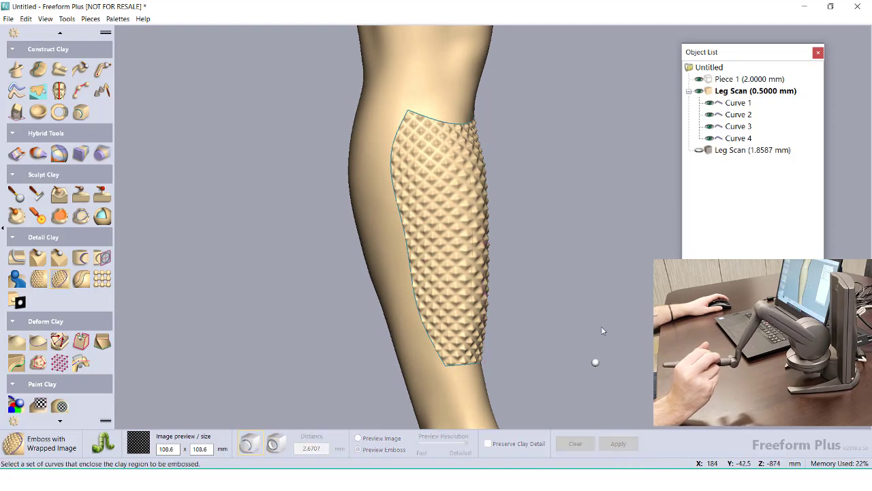
right_click_drag(601, 325, 524, 363)
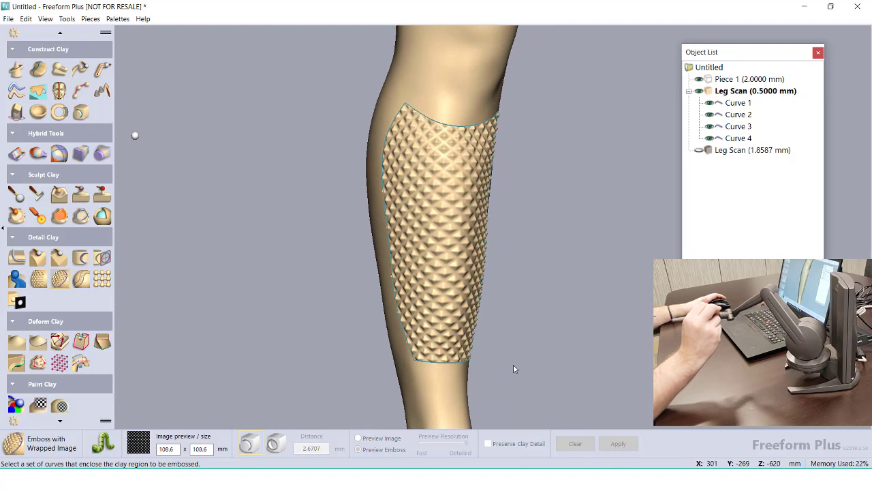
- Create a 6 mm diameter pipe along all four shin guard outline curves and add it to the leg clay
left_click(103, 69)
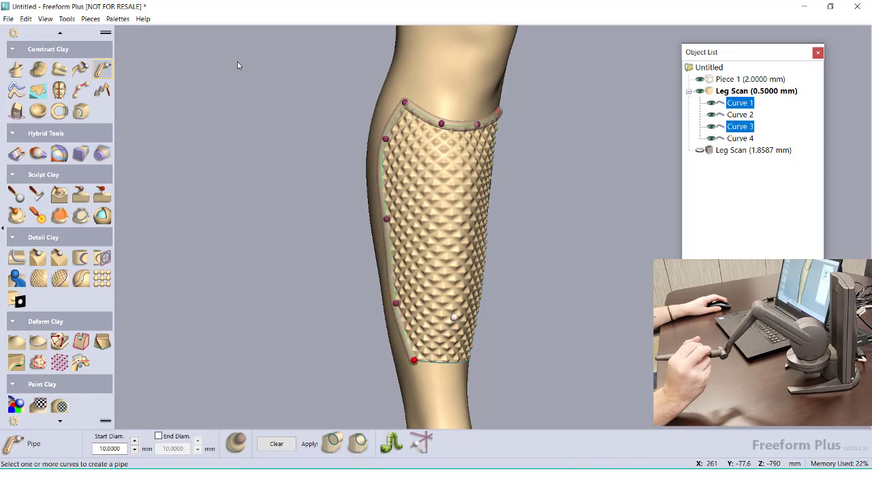
left_click(458, 363)
right_click_drag(288, 111, 103, 118)
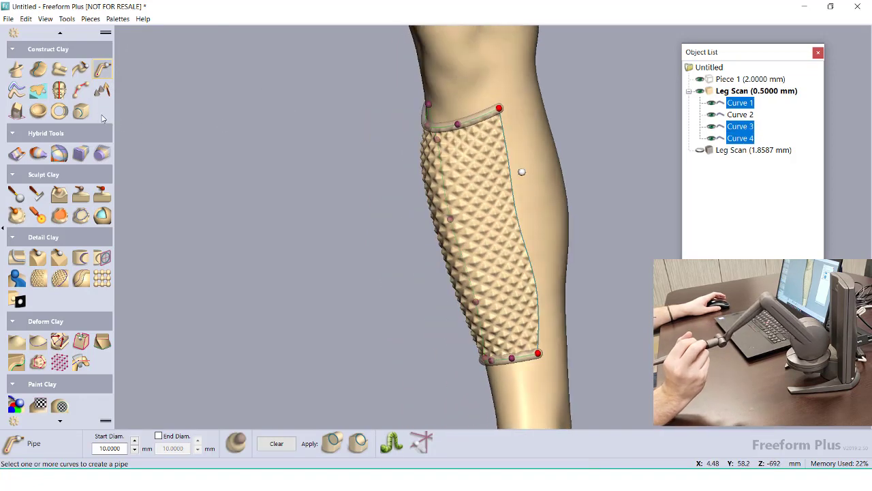
left_click(510, 196)
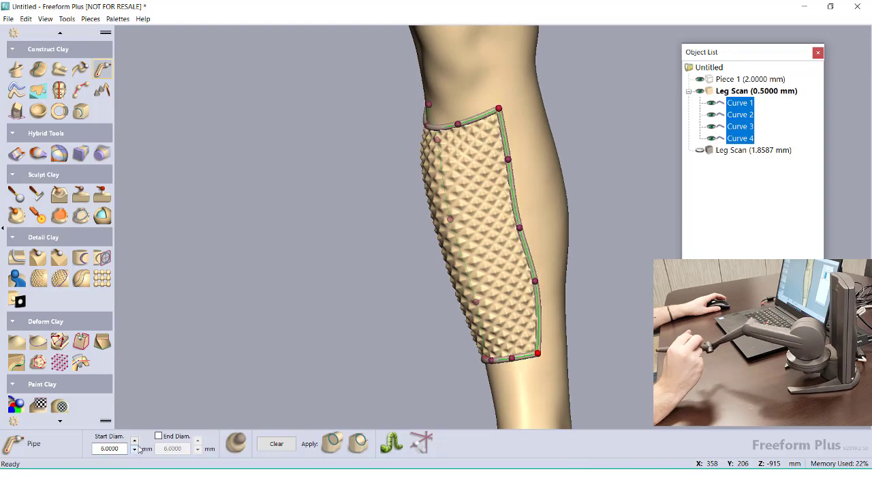
scroll(521, 219, "up", 5)
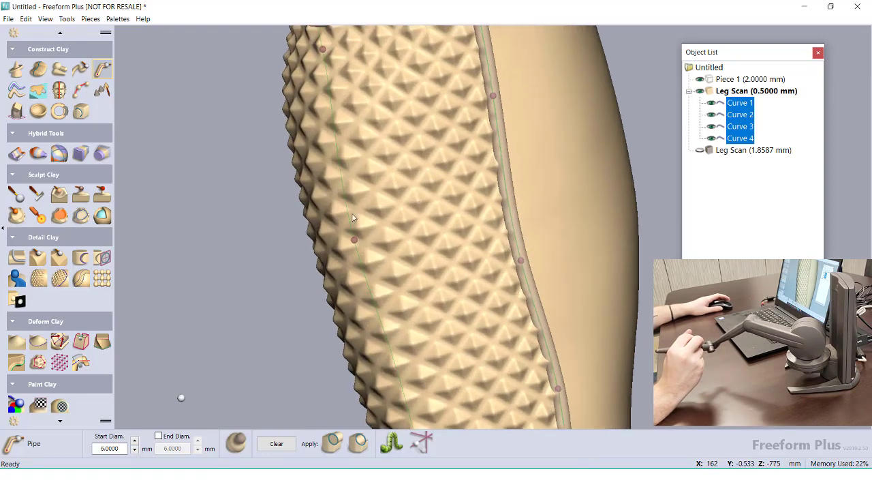
mouse_move(436, 235)
right_mouse_down()
mouse_move(481, 259)
mouse_move(511, 323)
mouse_move(420, 238)
mouse_move(271, 239)
mouse_move(449, 230)
right_mouse_up()
scroll(449, 230, "down", 5)
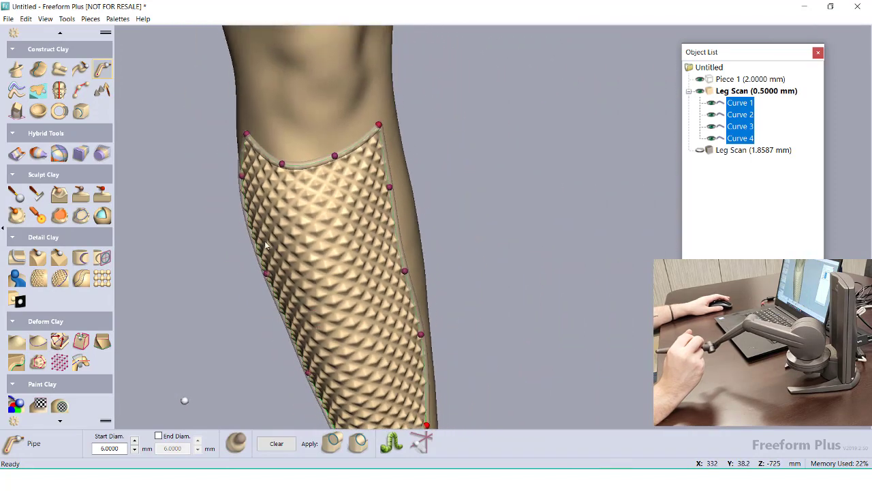
middle_click_drag(449, 229, 477, 133)
left_click(333, 444)
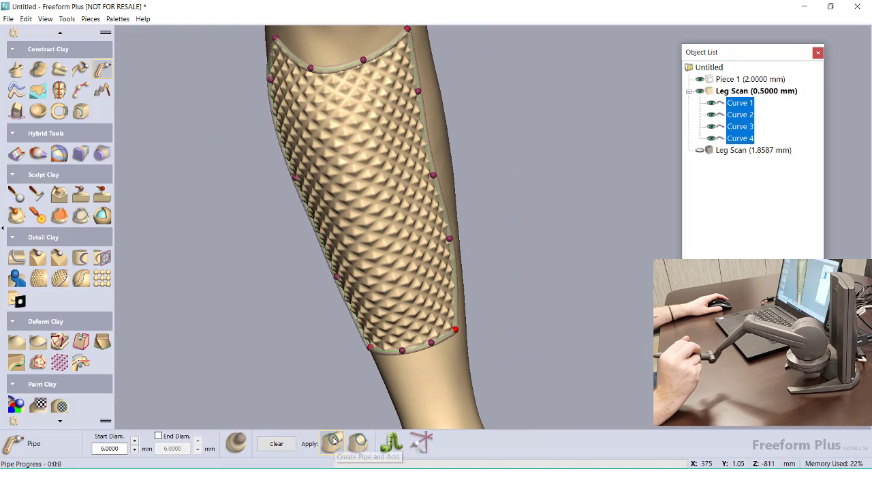
- Draw an upper and a lower strap curve around the back of the calf, from one guard border to the other
right_click_drag(281, 329, 319, 239)
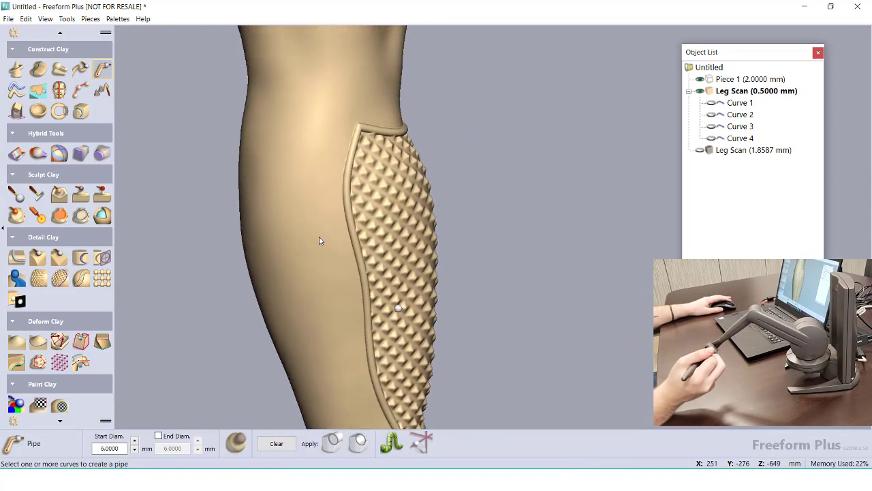
left_click(66, 37)
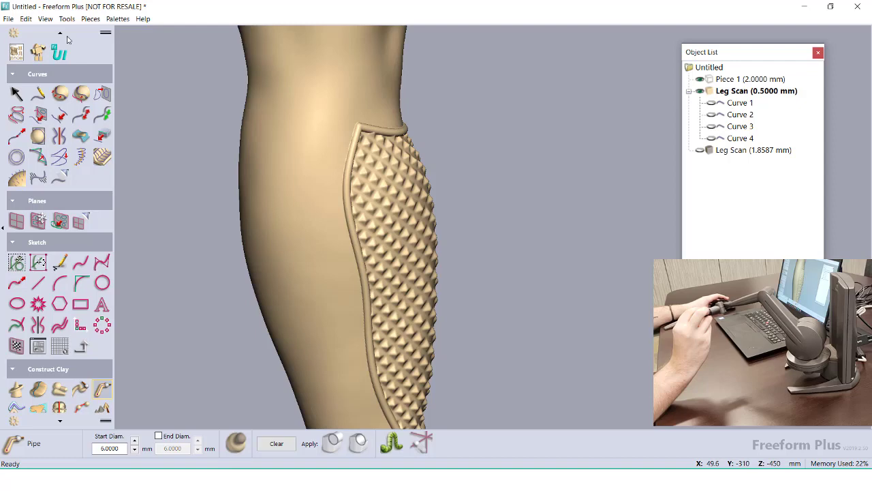
left_click(38, 97)
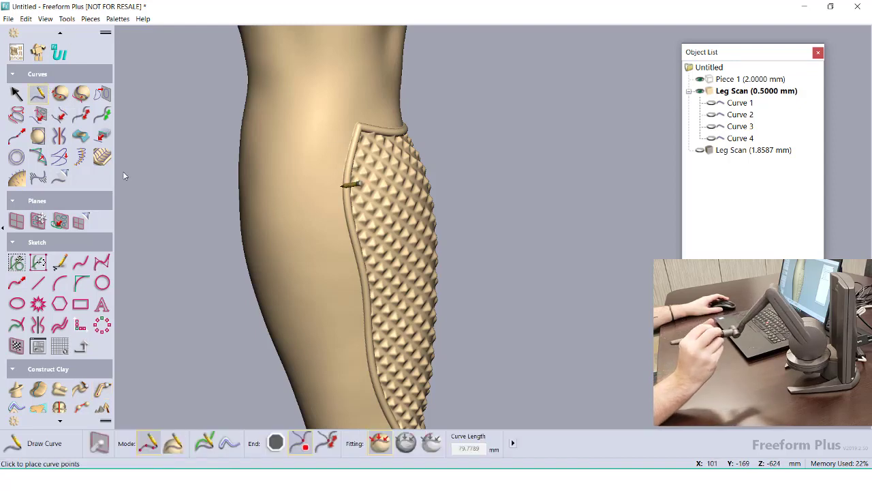
left_click(284, 193)
left_click(258, 195)
mouse_move(217, 156)
right_mouse_down()
mouse_move(570, 175)
mouse_move(525, 245)
mouse_move(516, 237)
right_mouse_up()
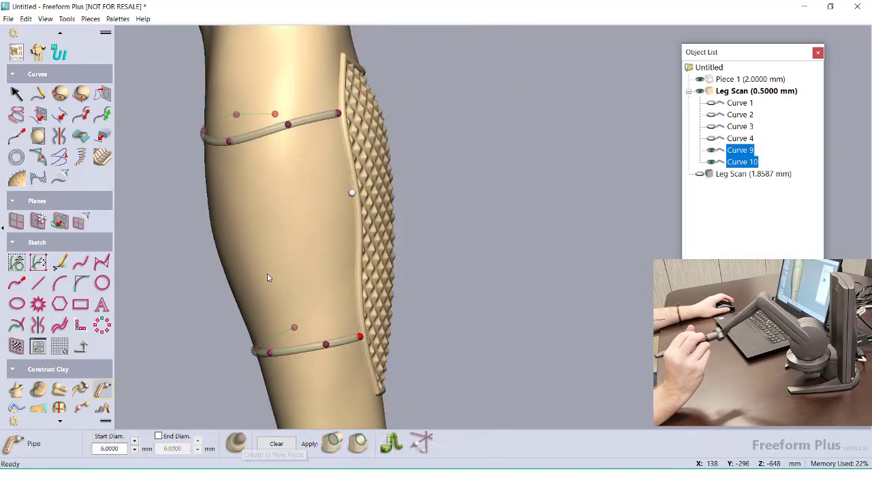
- Create 6 mm pipes along the two strap curves as a new piece with custom clay coarseness and 0.3 mm edge sharpness
scroll(320, 346, "up", 5)
scroll(219, 258, "up", 3)
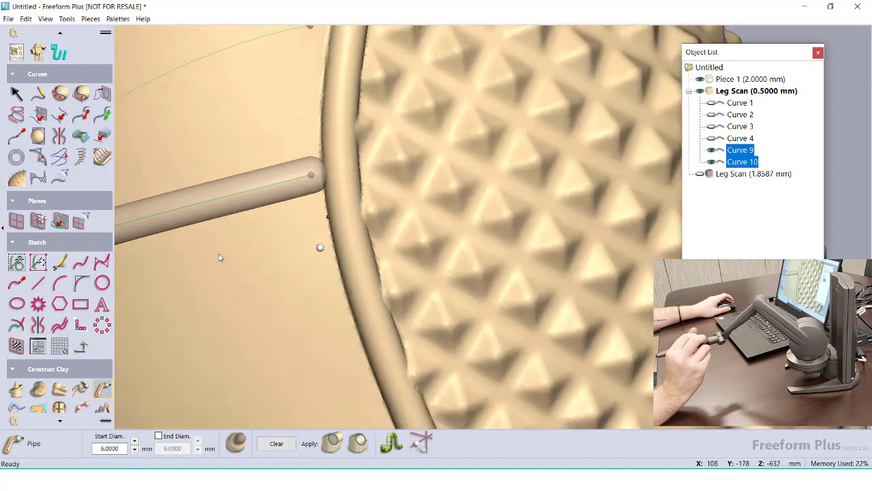
right_click_drag(218, 258, 251, 269)
left_click(235, 447)
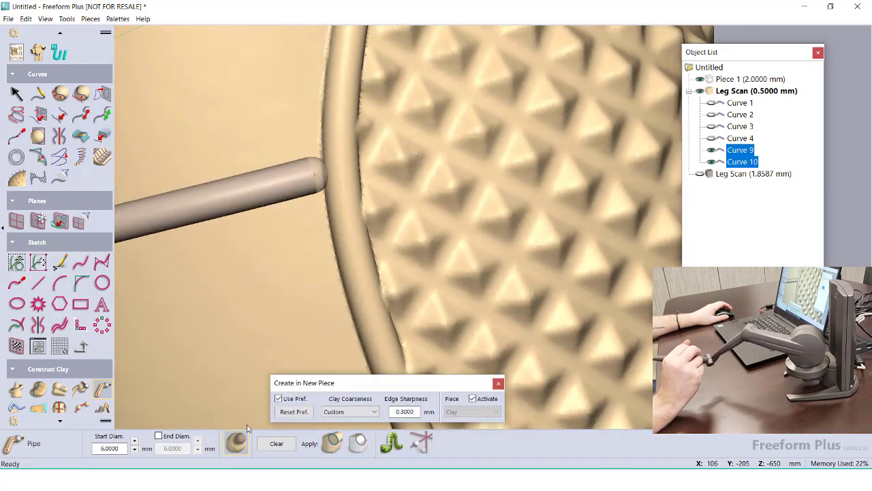
left_click(335, 443)
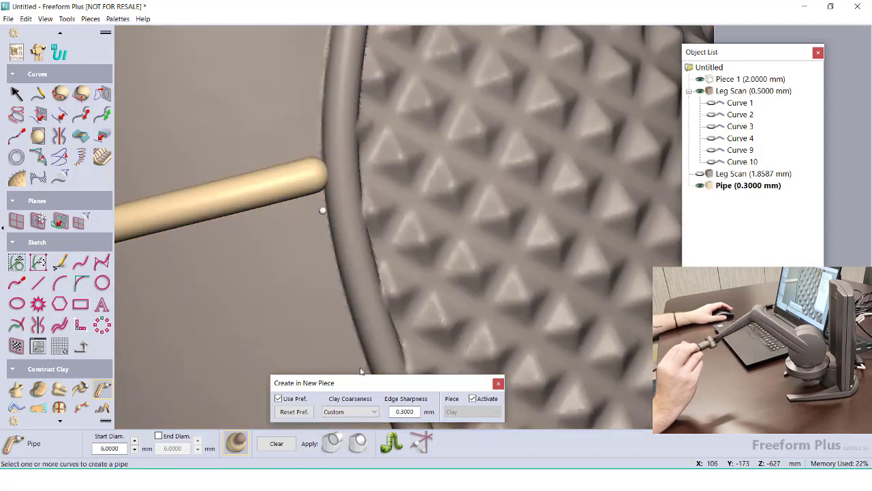
- Tug the upper and lower strap ends on one side of the leg into the guard's border
scroll(361, 371, "down", 8)
middle_click_drag(348, 168, 320, 224)
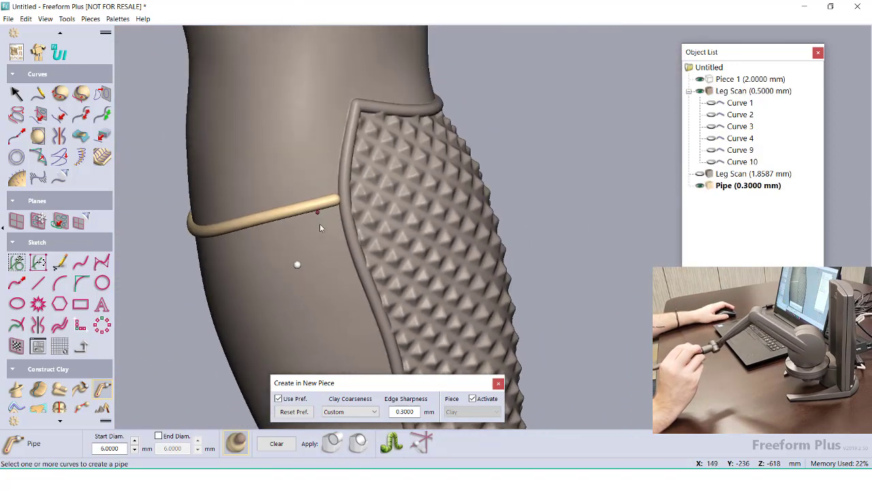
scroll(51, 408, "down", 5)
left_click(17, 263)
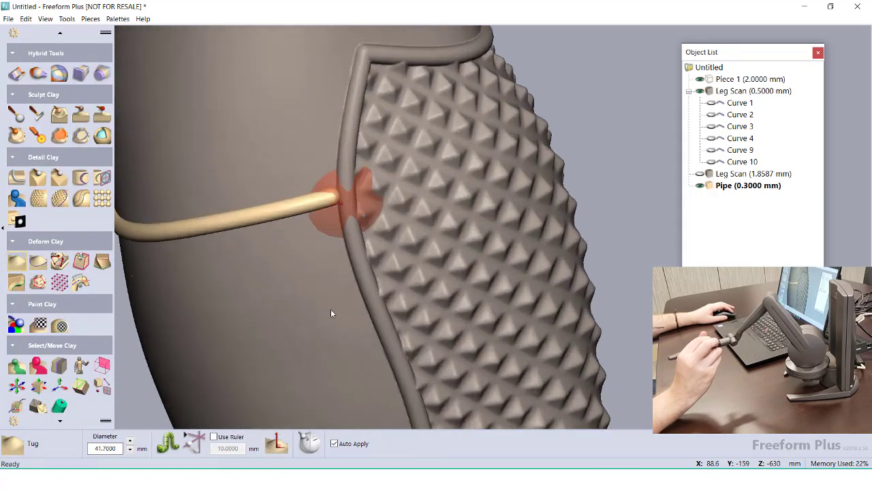
middle_click_drag(331, 310, 354, 275)
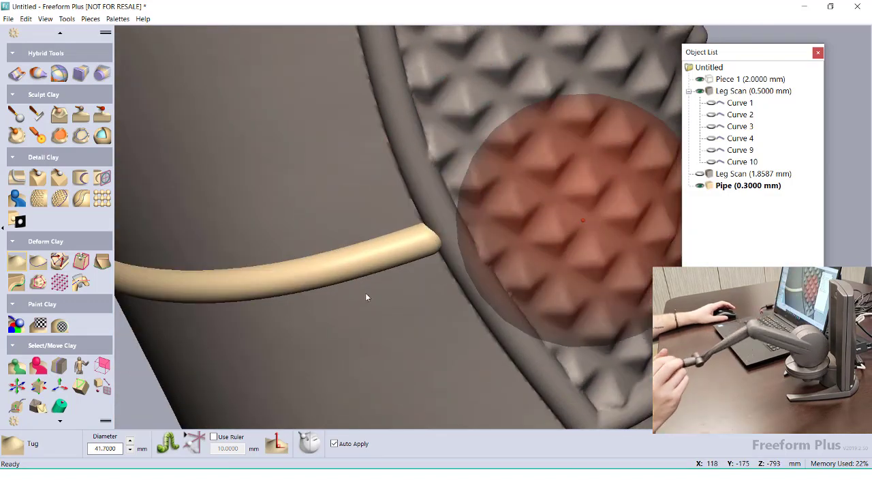
left_click_drag(430, 229, 437, 244)
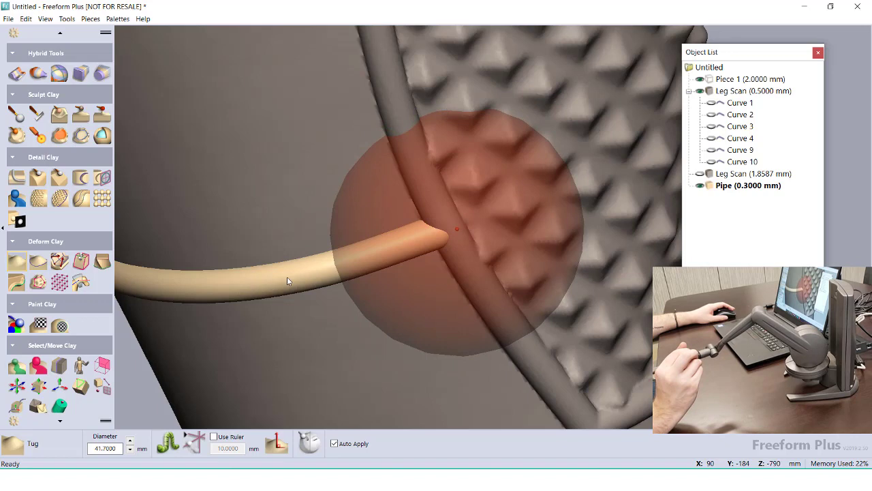
- Tug the lower and upper strap ends into the guard's border on the opposite side of the leg
scroll(287, 277, "down", 5)
middle_click_drag(265, 260, 658, 276)
middle_click_drag(452, 240, 453, 236)
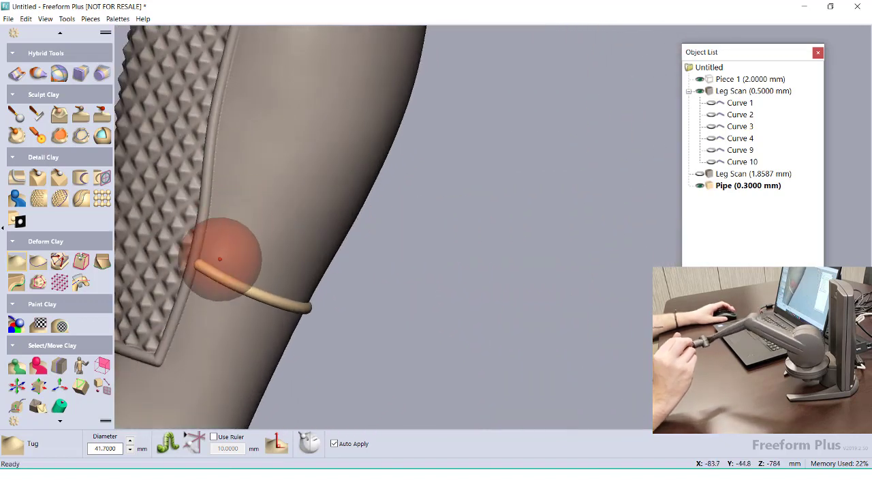
left_click_drag(199, 262, 203, 260)
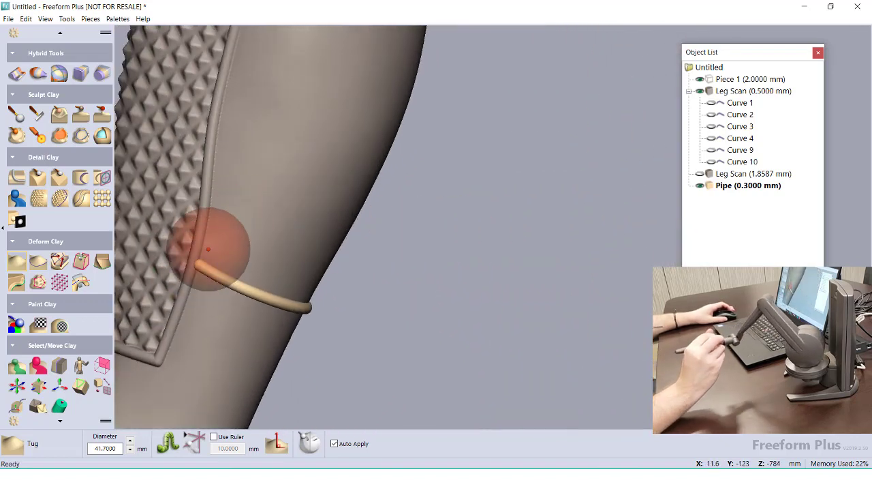
middle_click_drag(482, 144, 363, 345)
middle_click_drag(304, 232, 410, 274)
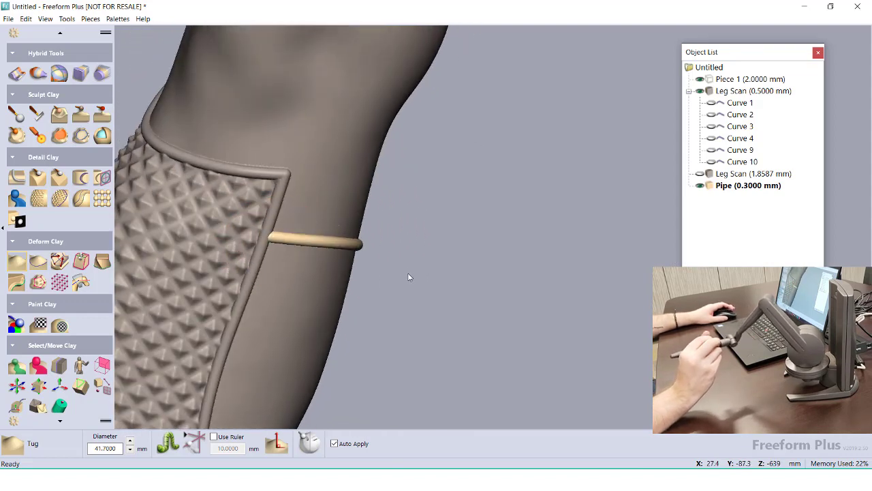
middle_click_drag(347, 271, 329, 247)
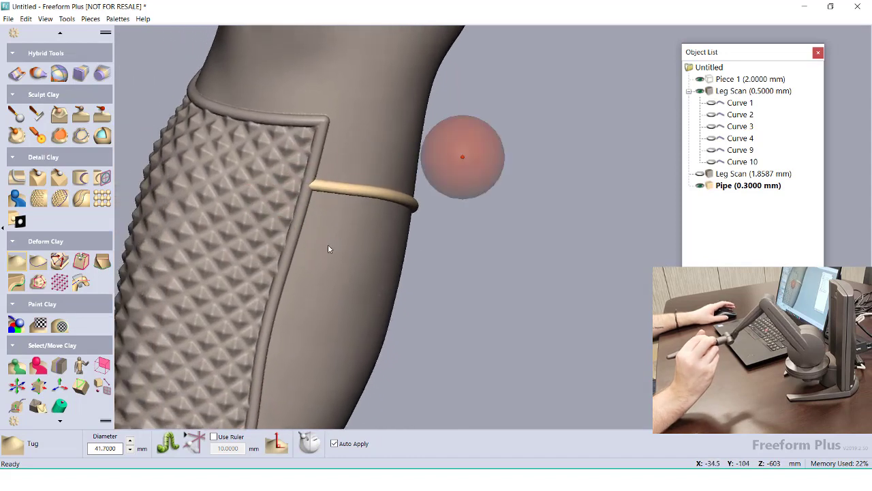
- Combine the Pipe piece into the 0.5 mm Leg Scan with a Boolean, using the Leg Scan's coarser clay
right_click(740, 190)
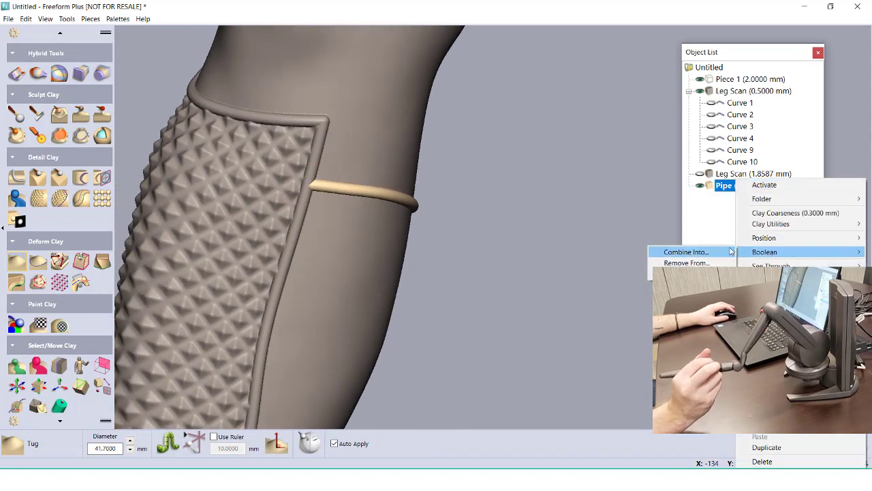
left_click(717, 252)
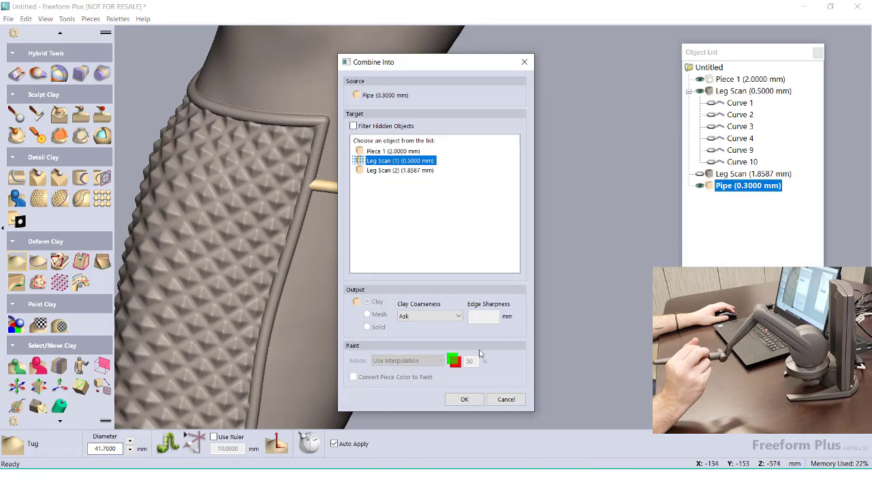
left_click(464, 400)
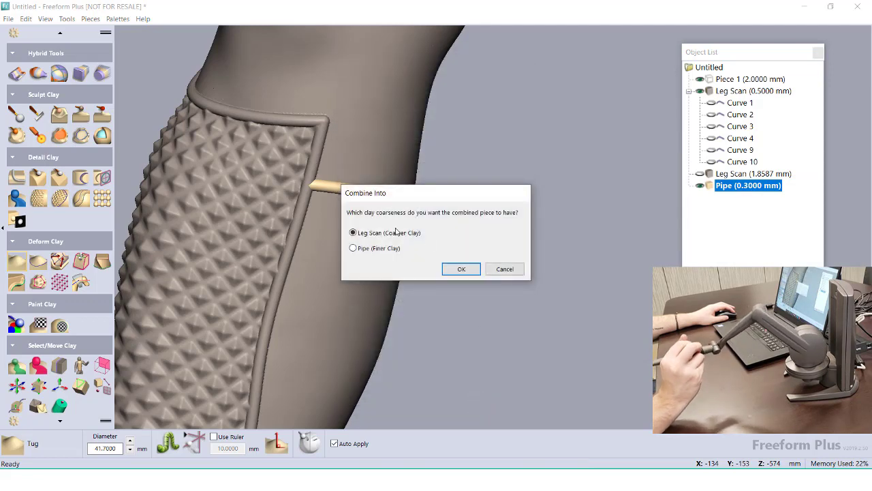
left_click(461, 270)
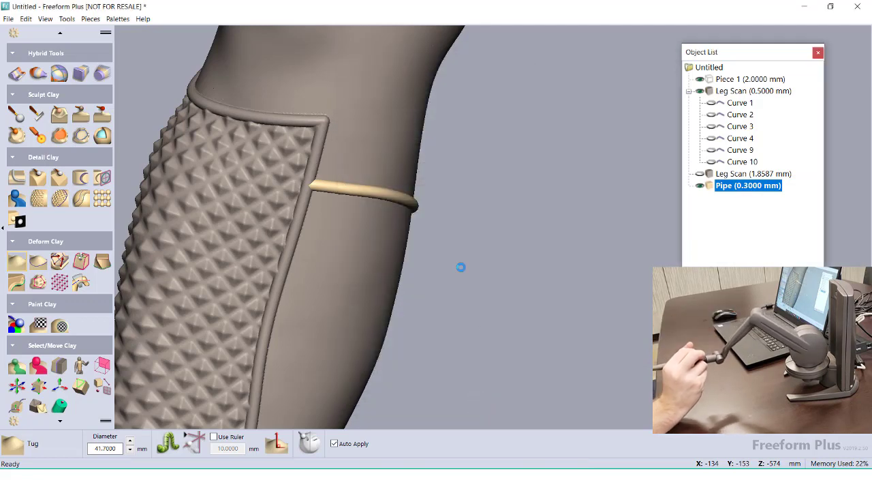
- Smooth the joints between the straps and the guard's border using Hot Wax with a 2.5 mm tool size
middle_click_drag(271, 255, 322, 187)
right_click_drag(323, 187, 318, 464)
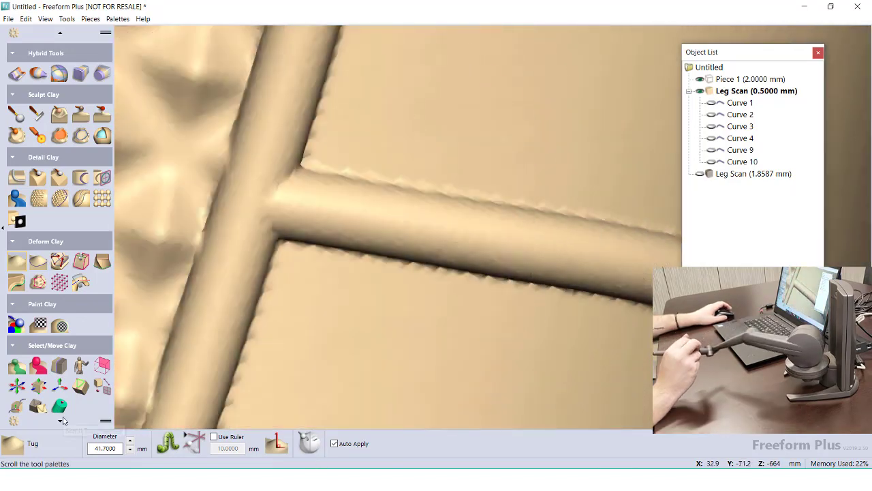
left_click(60, 421)
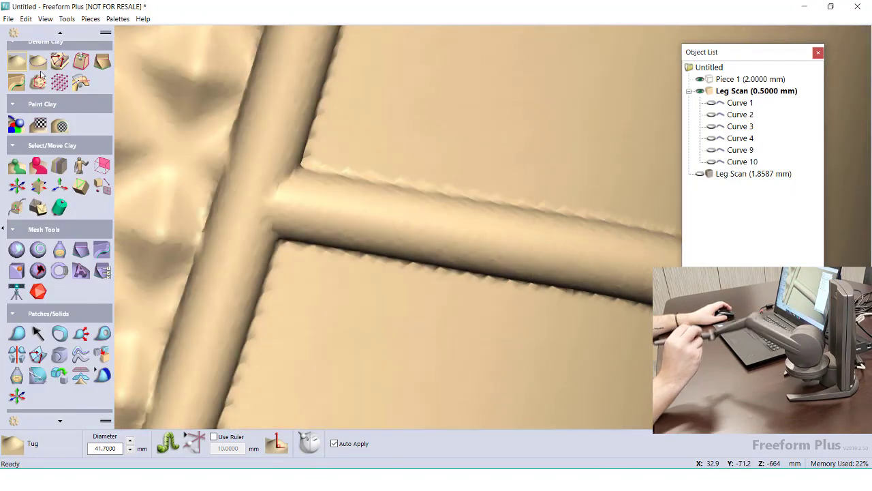
left_click(59, 33)
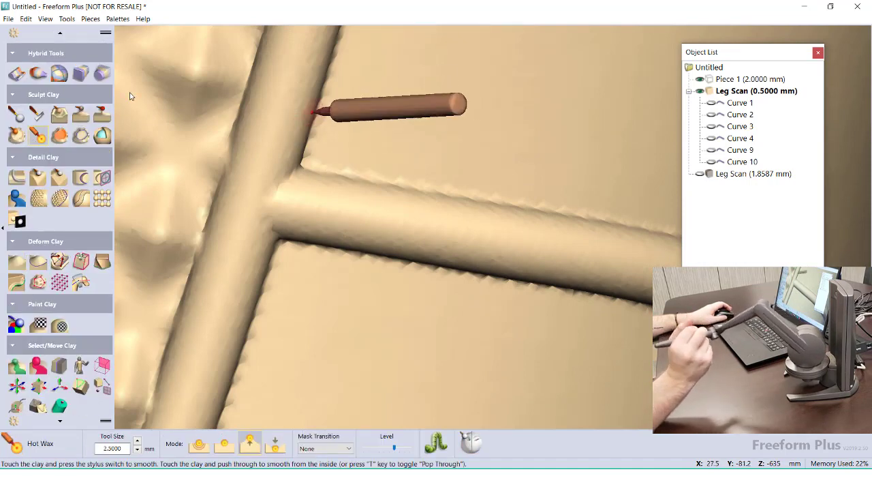
mouse_move(271, 218)
left_mouse_down()
mouse_move(278, 246)
mouse_move(266, 198)
mouse_move(287, 252)
left_mouse_up()
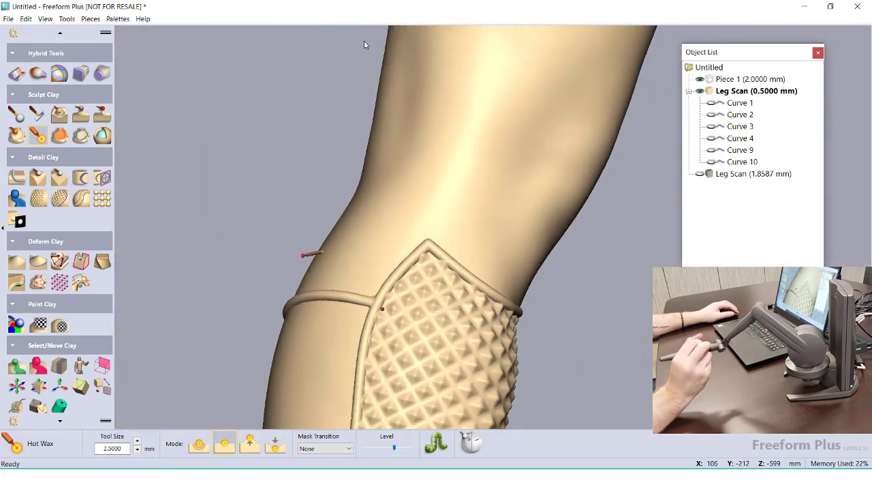
right_click_drag(363, 43, 307, 276)
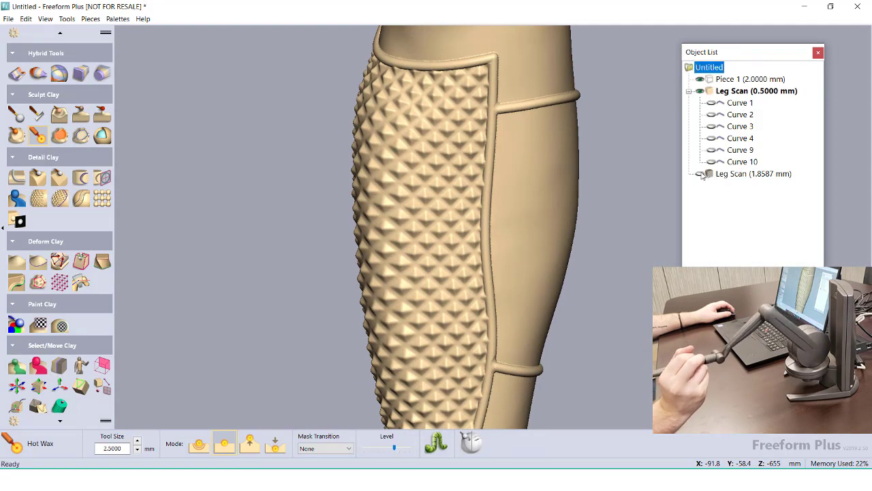
- Subtract the hidden original 1.8587 mm Leg Scan from the 0.5 mm Leg Scan to isolate the shin guard
left_click(701, 174)
left_click(701, 174)
right_click(732, 175)
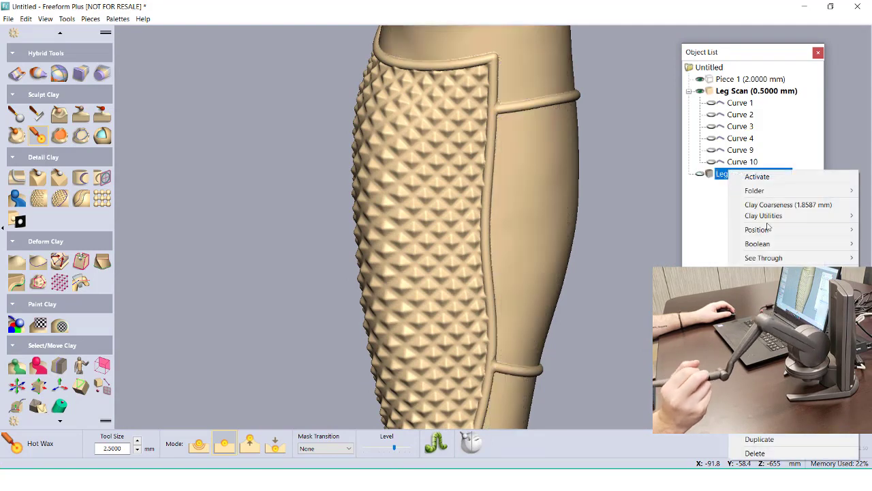
mouse_move(786, 244)
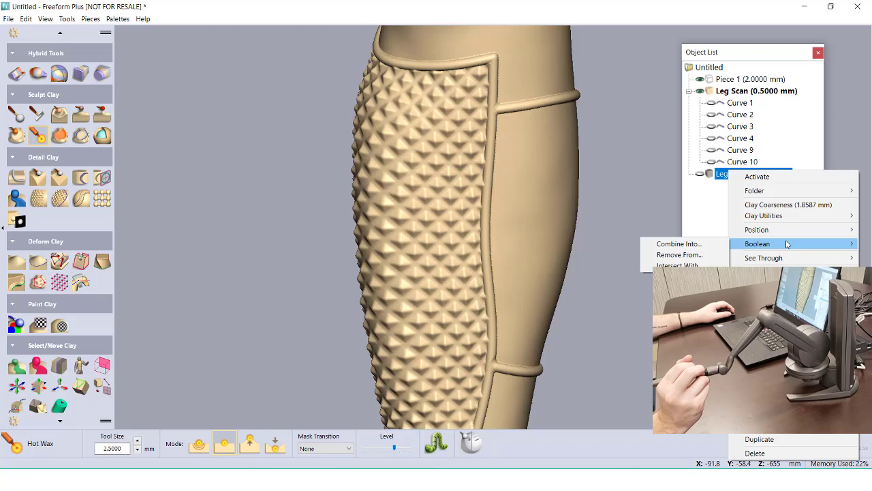
left_click(687, 254)
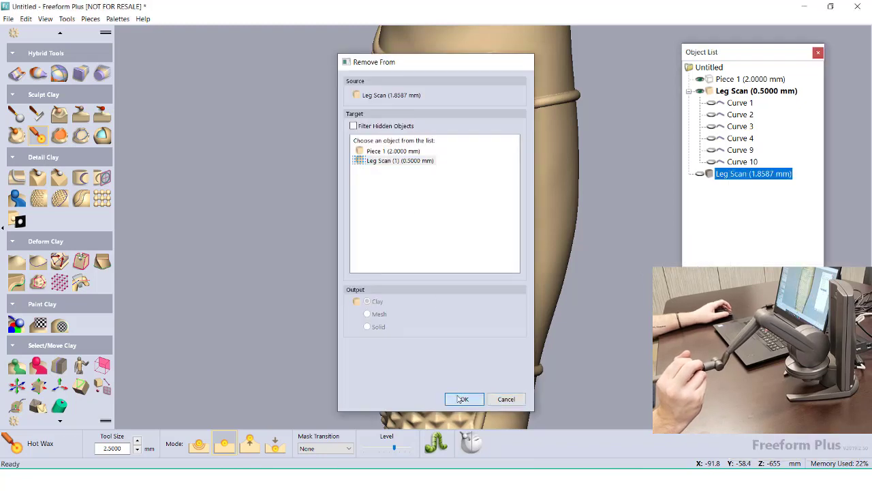
left_click(461, 399)
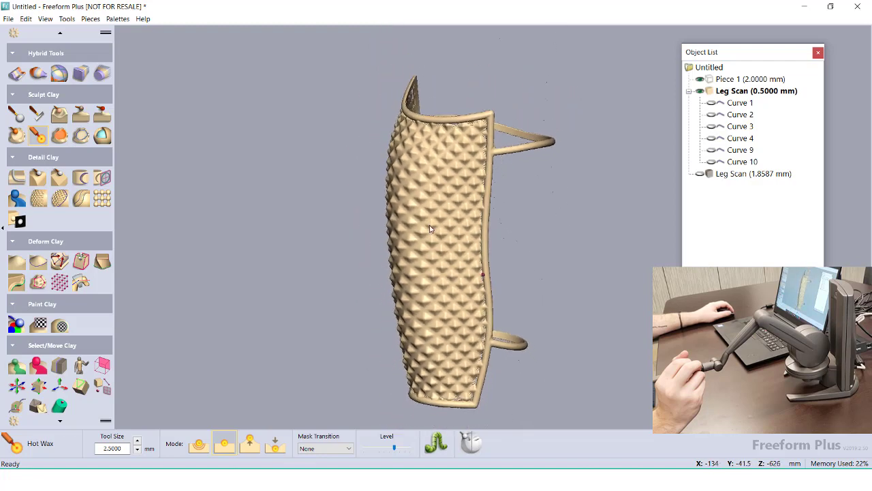
middle_click_drag(430, 229, 497, 229)
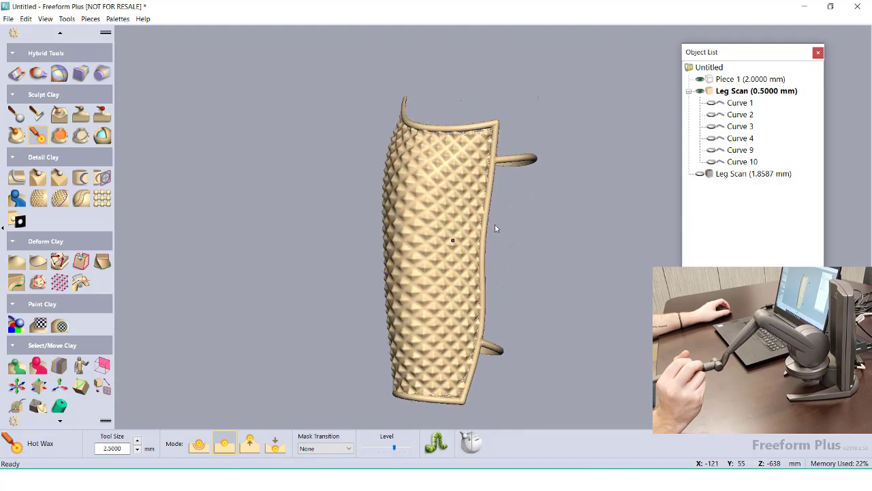
- Show the original 1.8587 mm Leg Scan and examine how the shin guard and its straps sit on the leg
left_click(700, 175)
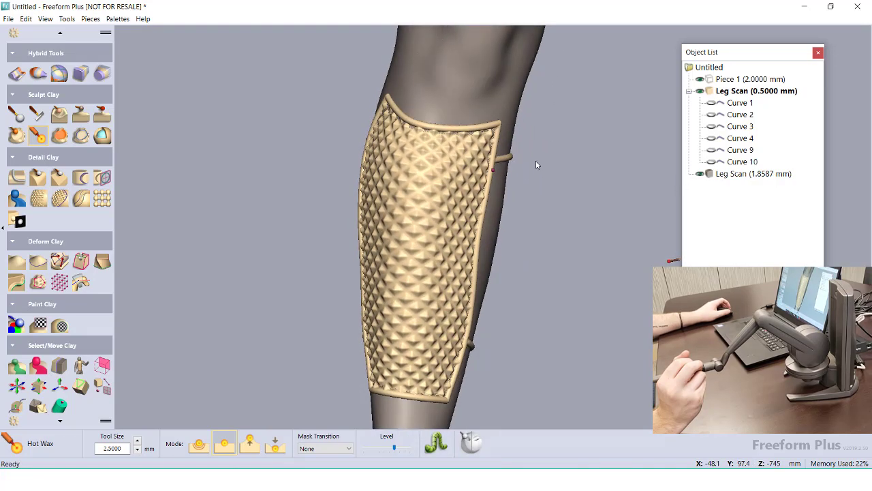
middle_click_drag(443, 164, 456, 139)
middle_click_drag(450, 197, 521, 248)
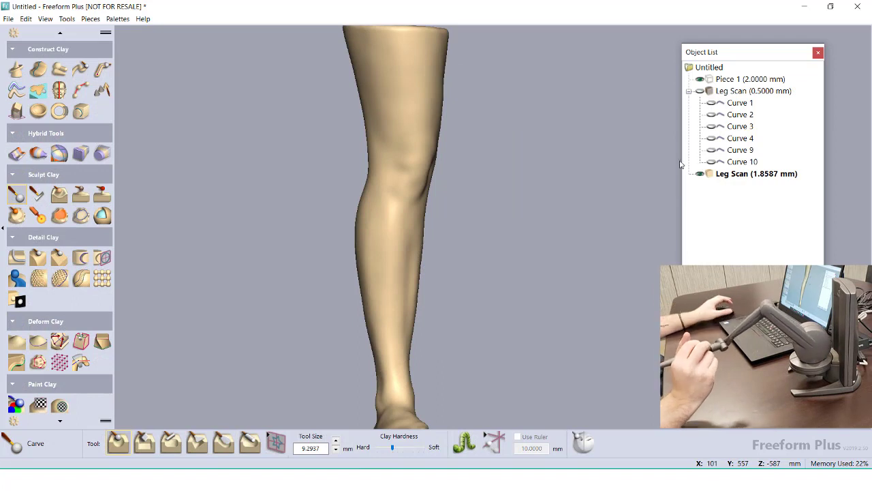
- Create a sketch plane facing the front of the 1.8587 mm Leg Scan and reposition it across the leg
middle_click_drag(473, 149, 390, 146)
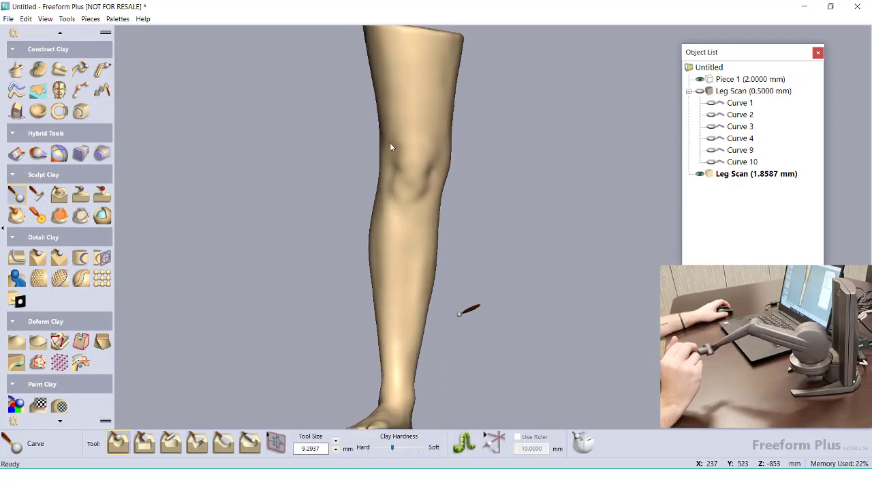
scroll(85, 99, "up", 5)
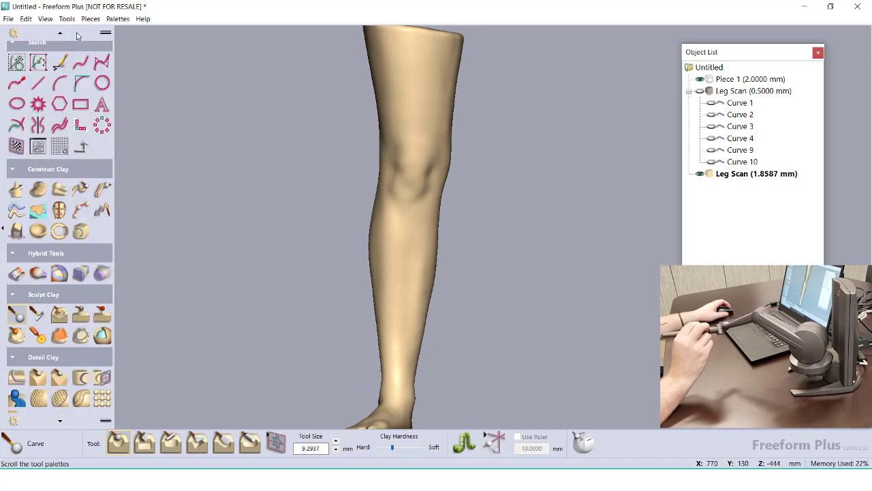
left_click(24, 259)
middle_click_drag(345, 260, 377, 212)
right_click_drag(377, 214, 377, 250)
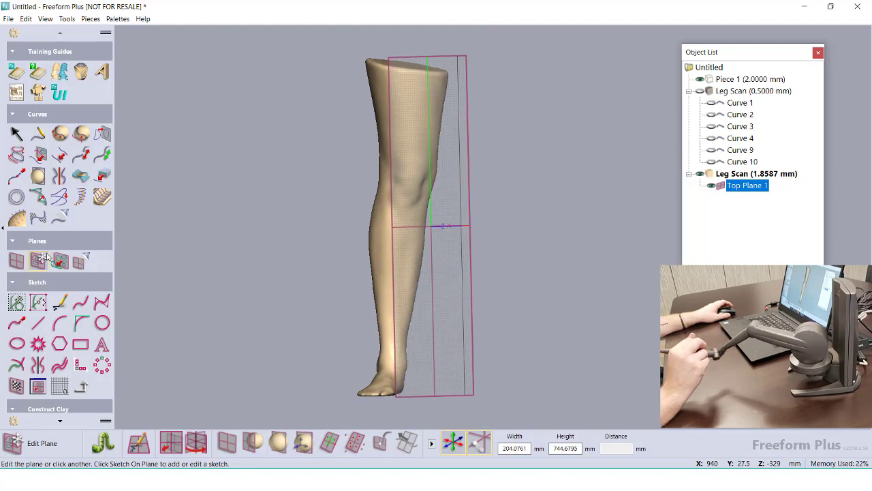
left_click(173, 446)
left_click_drag(430, 226, 403, 224)
- Draw a closed freehand curve about 1192 mm long around the leg from mid-thigh to lower calf, with wavy upper and lower edges
left_click(80, 302)
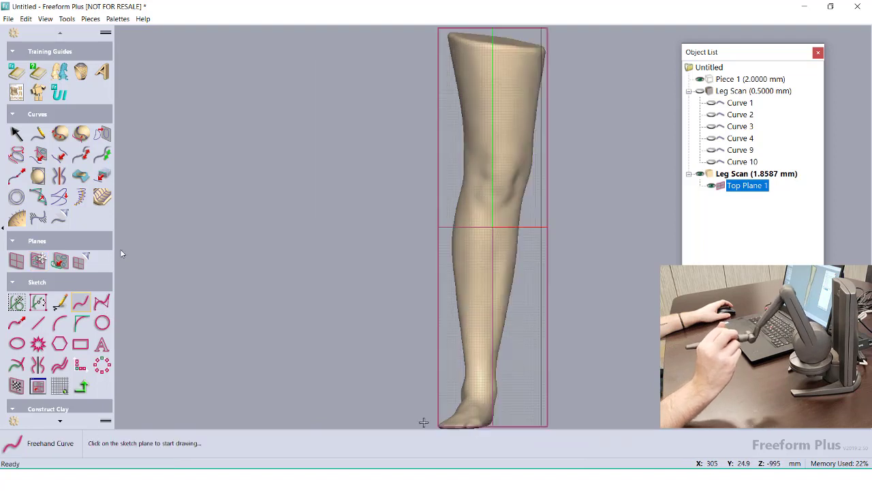
mouse_move(446, 104)
left_mouse_down()
mouse_move(508, 121)
mouse_move(541, 111)
mouse_move(561, 121)
left_mouse_up()
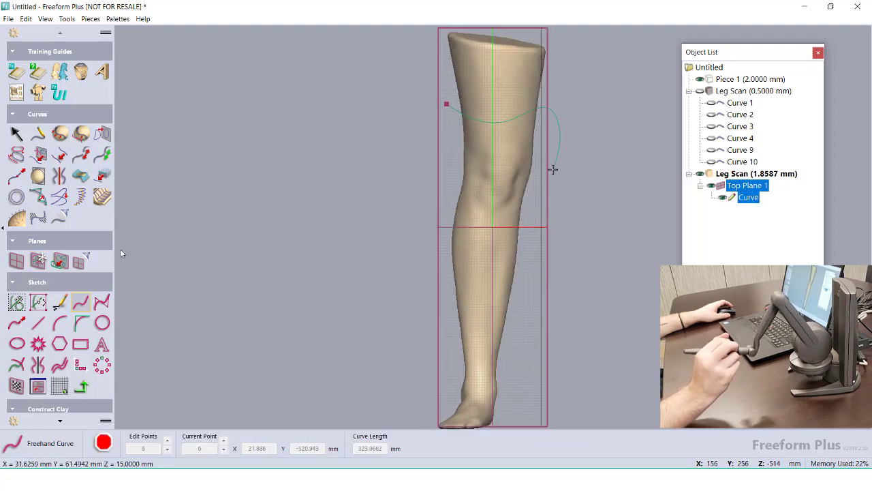
mouse_move(553, 169)
left_mouse_down()
mouse_move(539, 259)
mouse_move(515, 311)
mouse_move(460, 311)
left_mouse_up()
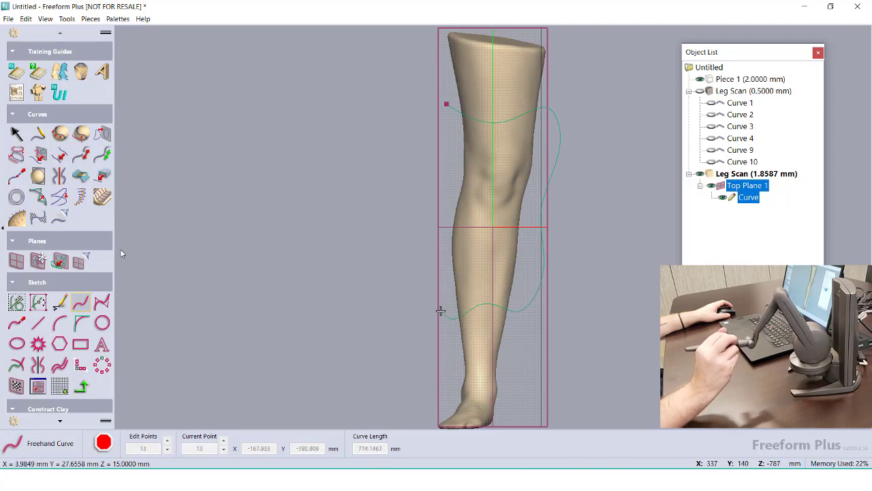
left_click_drag(430, 228, 447, 104)
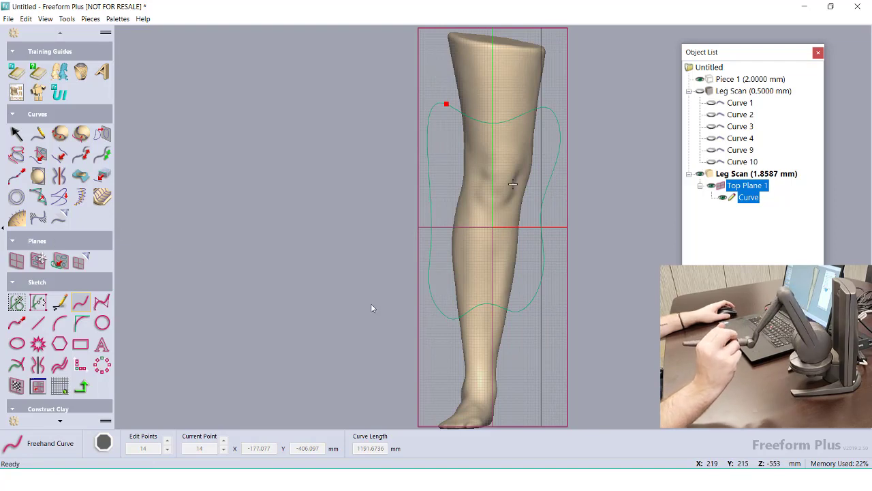
- Shell-cut the Leg Scan with the closed profile into a new clay piece, using 7 mm thickness, 7 mm offset and 0.3 mm edge sharpness
middle_click_drag(371, 308, 447, 313)
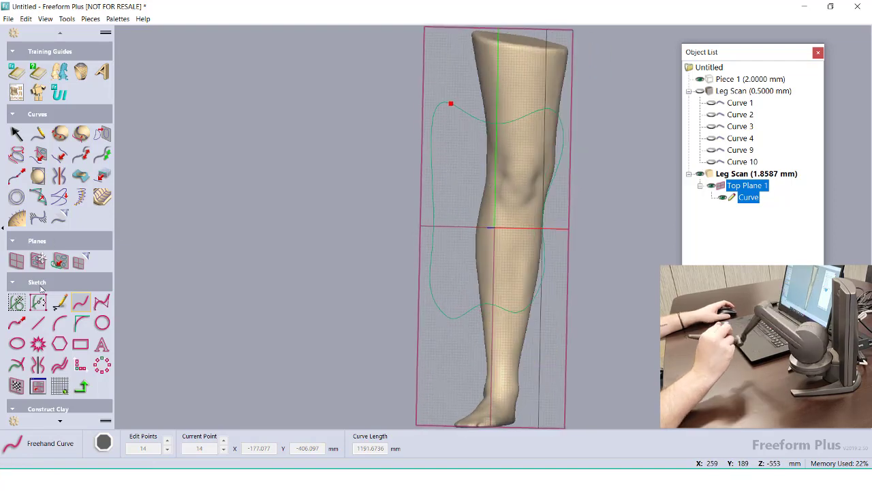
scroll(47, 341, "down", 5)
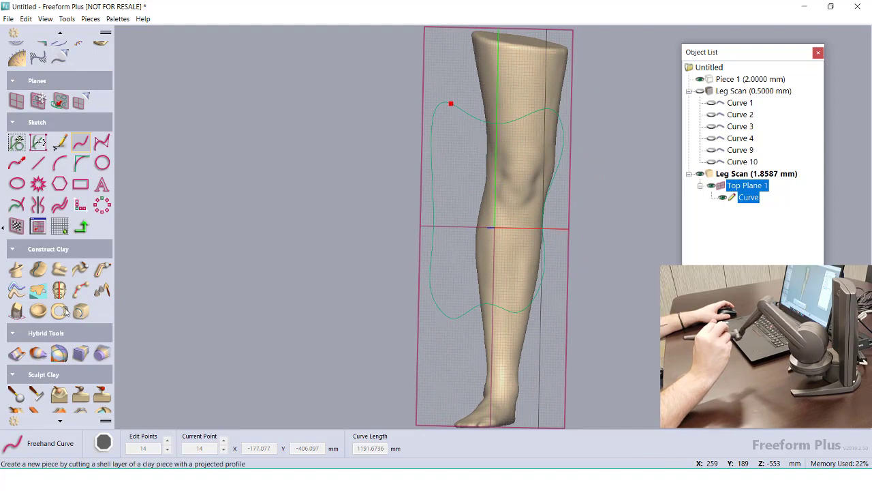
left_click(60, 311)
left_click(457, 164)
middle_click_drag(502, 242, 382, 249)
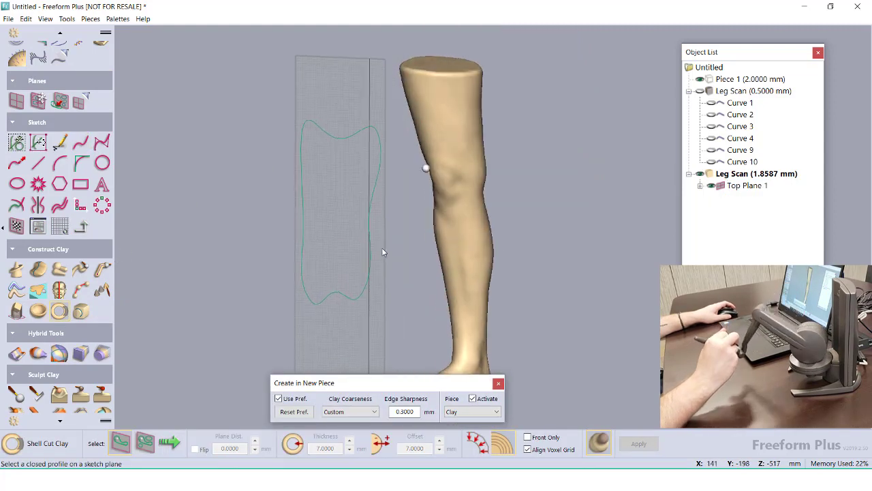
left_click(170, 443)
middle_click_drag(436, 274, 400, 275)
right_click_drag(400, 276, 459, 276)
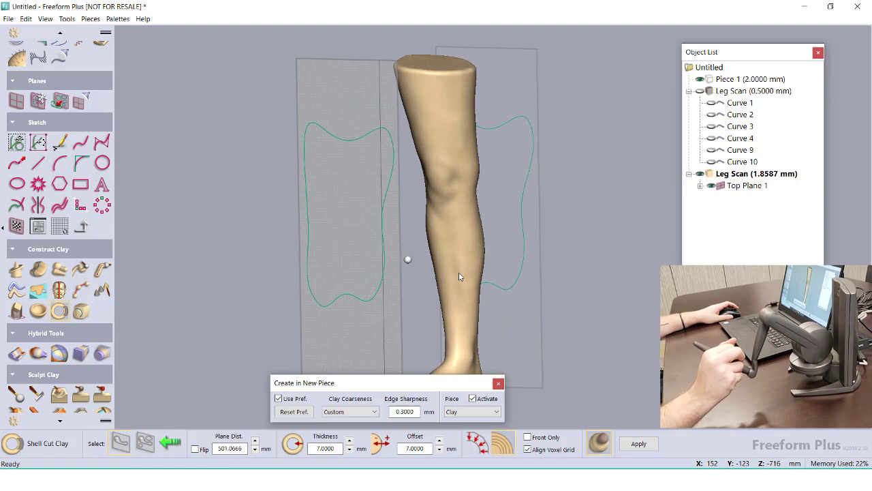
left_click(645, 445)
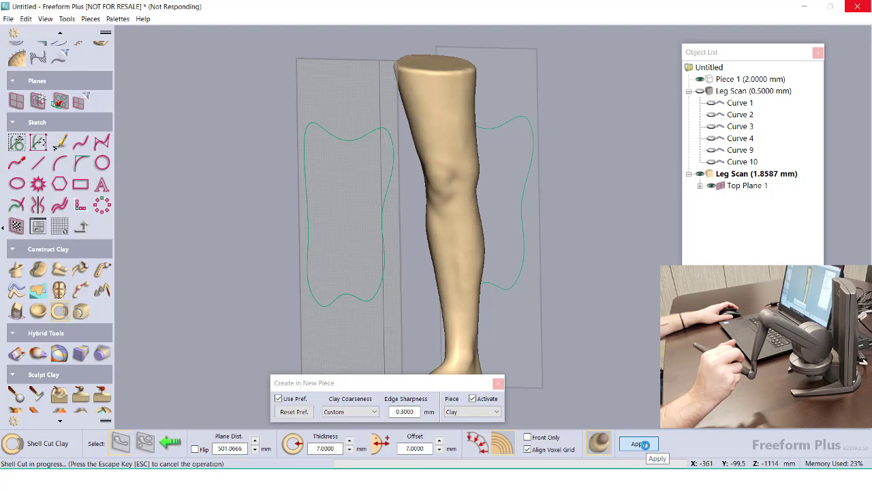
- Check the new shell with the 1.8587 mm Leg Scan temporarily hidden, and hide Top Plane 1
left_click(700, 174)
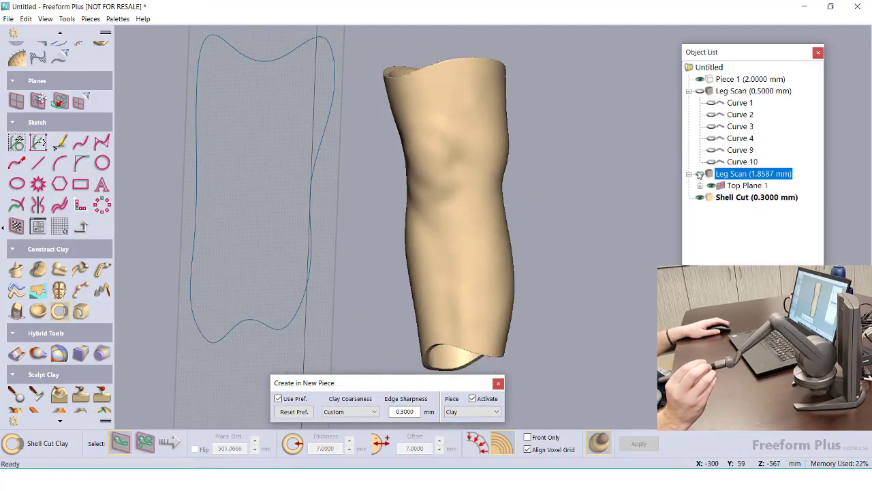
middle_click_drag(510, 153, 492, 140)
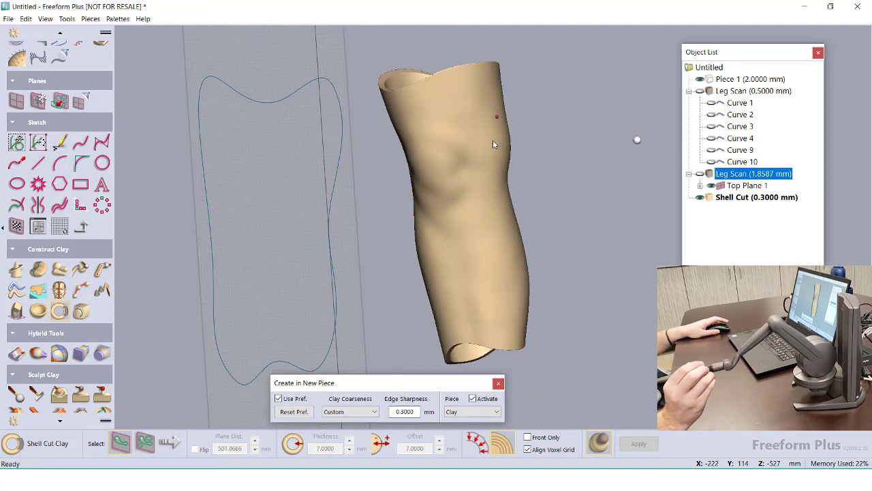
left_click(710, 185)
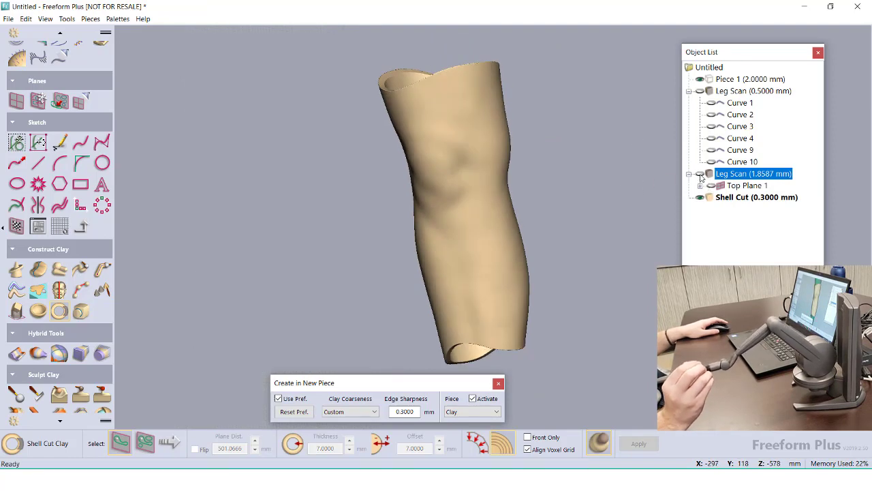
left_click(699, 174)
- Draw a closed curve about 582 mm long around the kneecap on the Shell Cut piece's surface
left_click(731, 199)
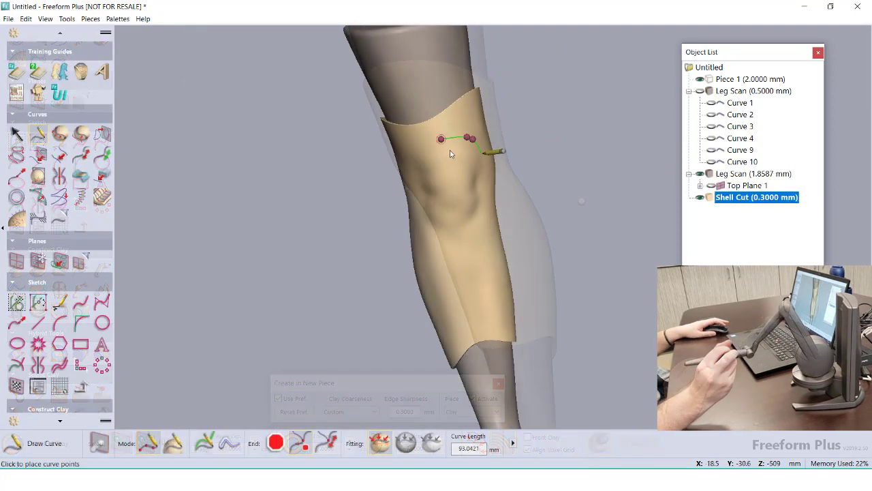
left_click(484, 236)
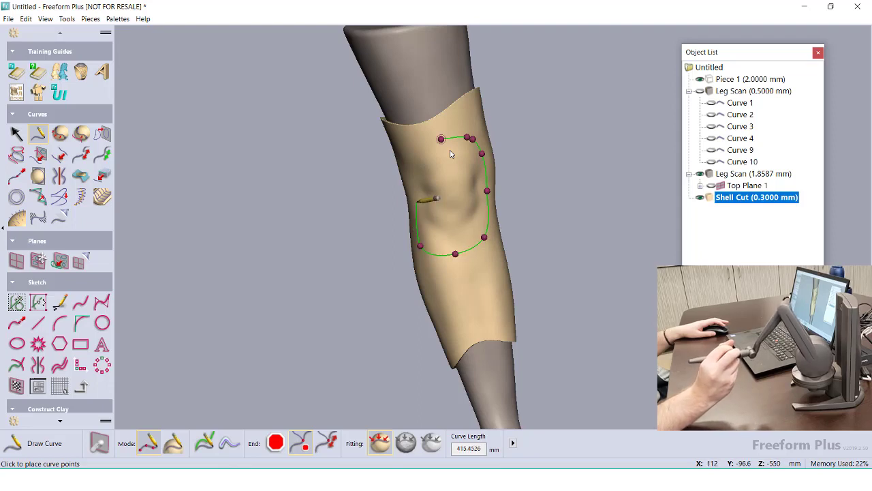
left_click(441, 139)
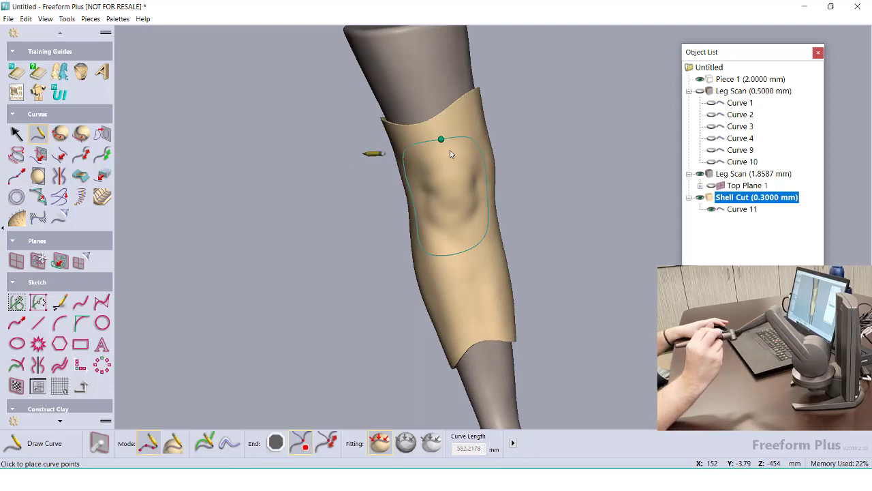
- Separate the kneecap area from the Shell Cut into its own piece, using the closed curve as the boundary
left_click(60, 420)
scroll(65, 421, "down", 10)
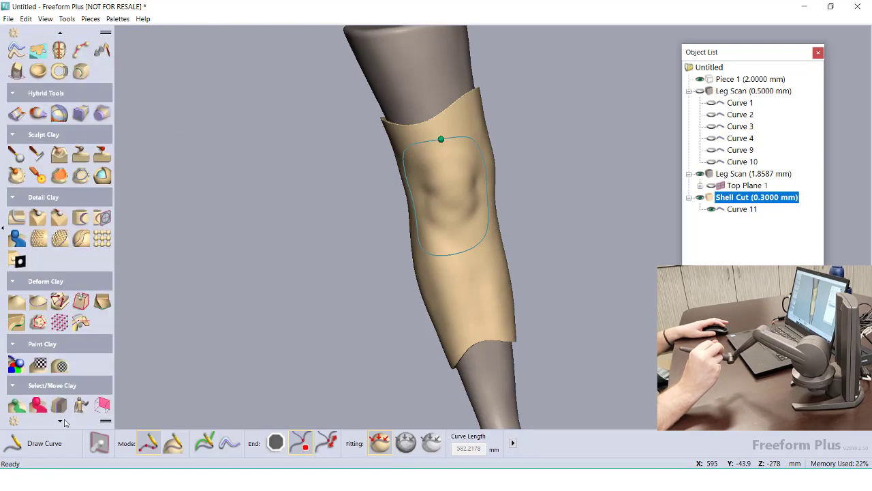
left_click(60, 125)
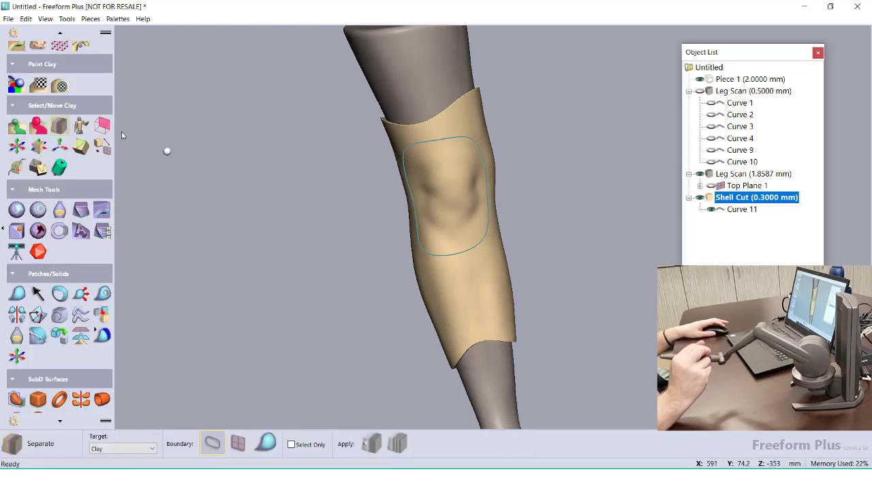
left_click(463, 135)
left_click(471, 171)
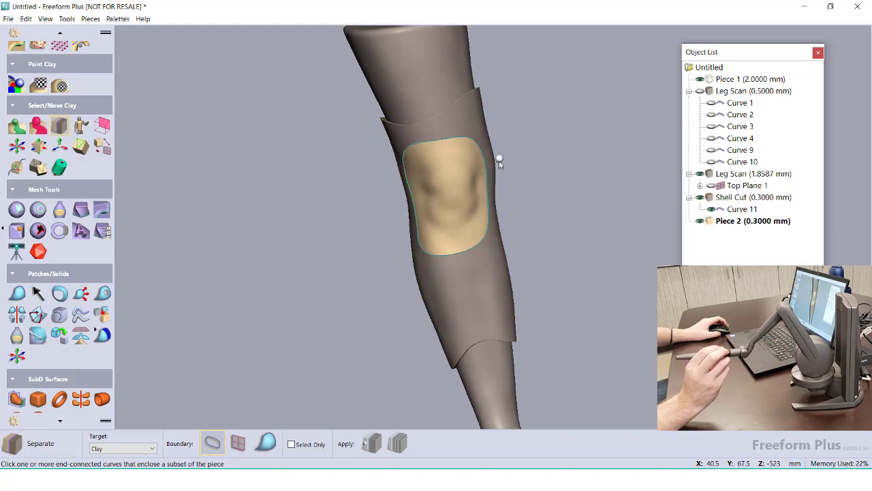
- Activate the Shell Cut piece and hide the separated kneecap piece
middle_click_drag(661, 203, 624, 178)
right_click(719, 198)
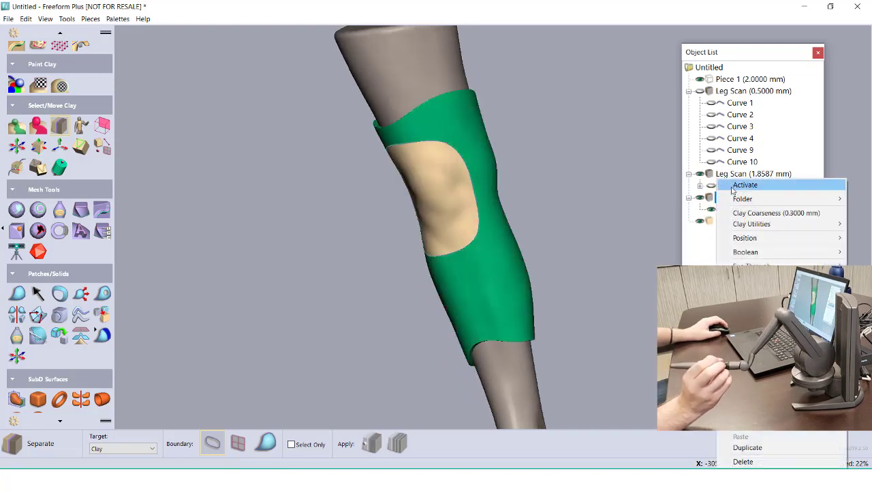
left_click(731, 189)
left_click(700, 221)
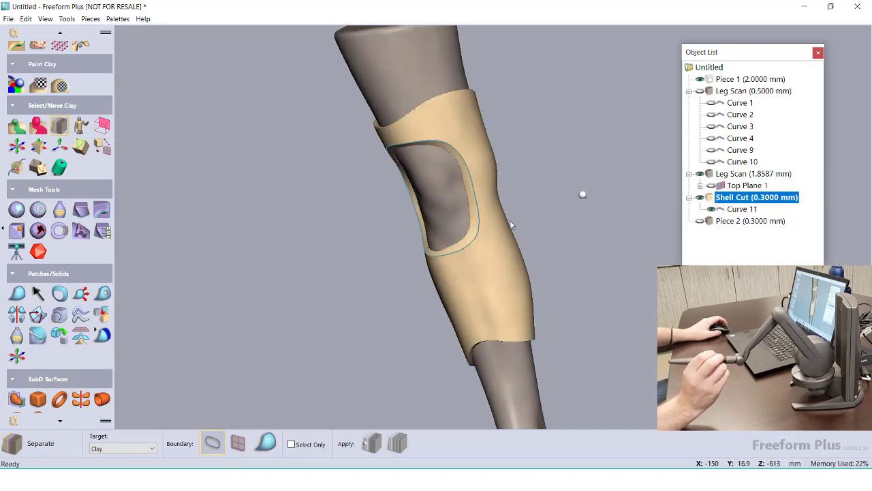
- Create a sketch plane along the side of the Shell Cut piece
middle_click_drag(510, 222, 349, 217)
scroll(351, 216, "down", 2)
middle_click_drag(401, 192, 447, 202)
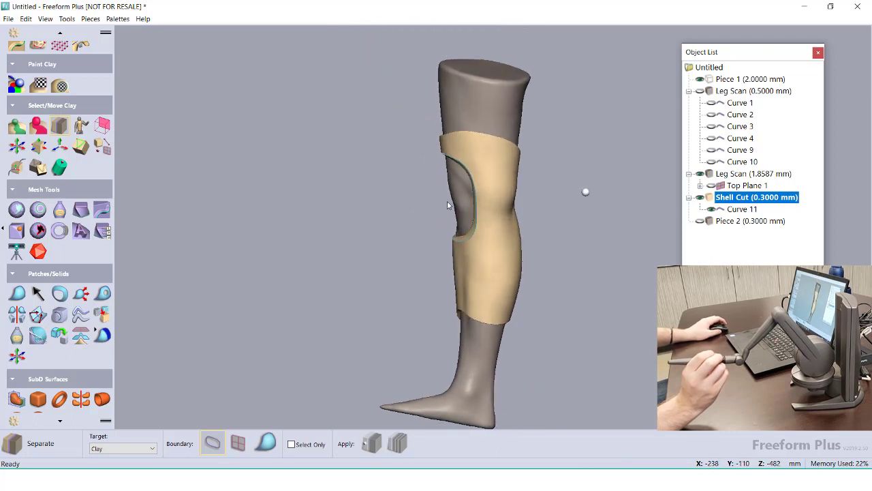
right_click_drag(447, 205, 397, 190)
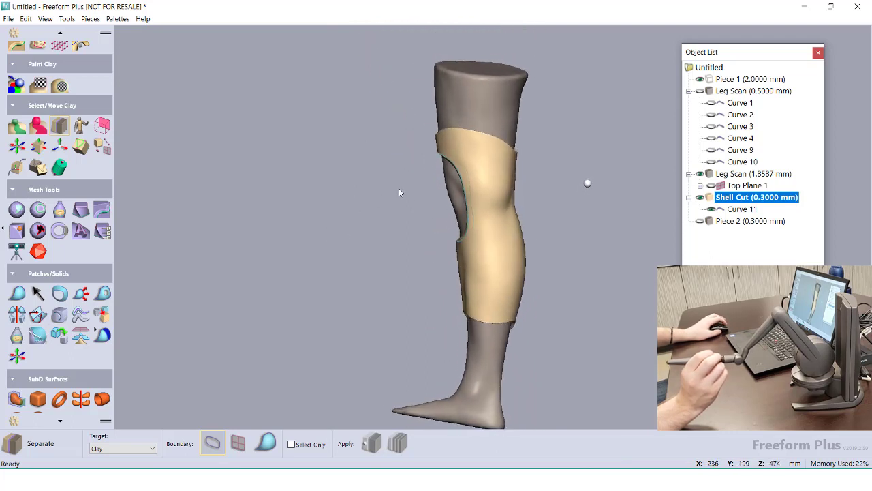
left_click(77, 35)
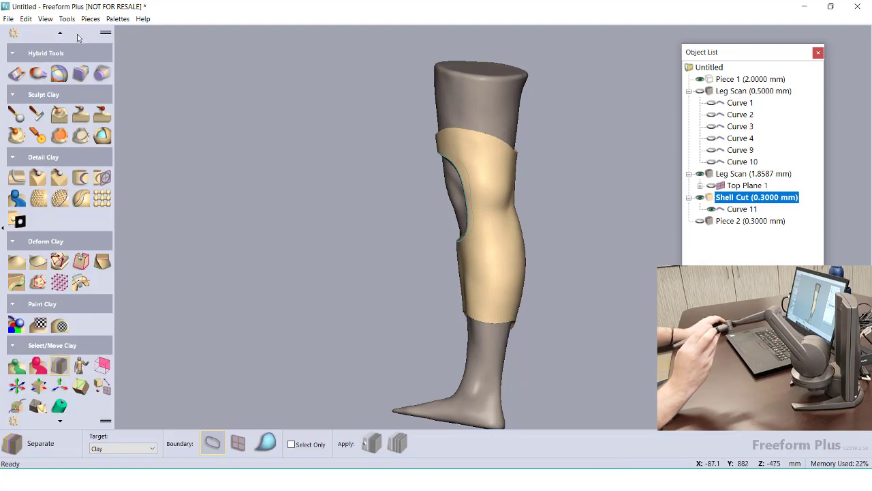
scroll(69, 103, "up", 2)
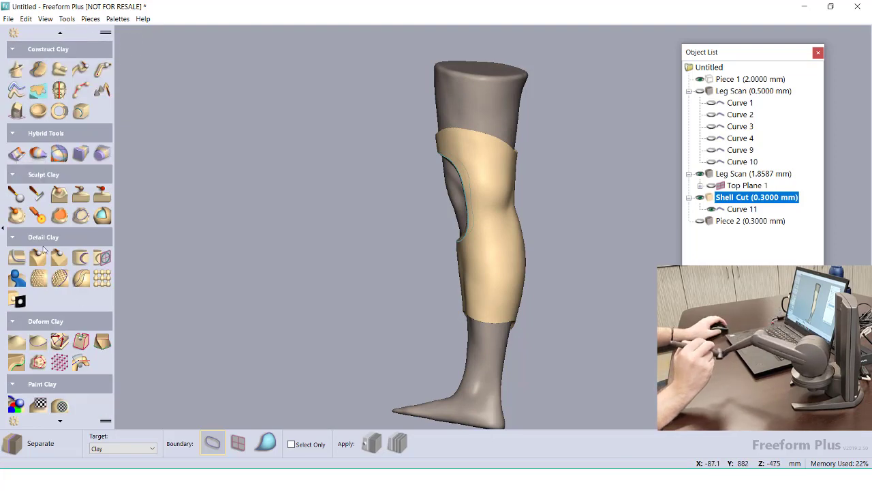
scroll(62, 39, "up", 3)
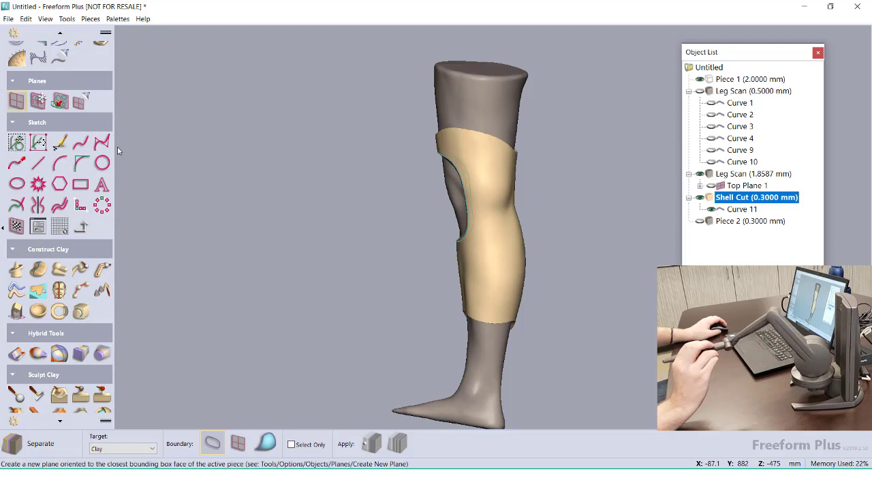
left_click(39, 101)
- Sketch a closed four-sided line profile slanting across the shell's upper edge, with long sides about 229 mm and 224 mm
mouse_move(365, 84)
left_mouse_down()
mouse_move(548, 146)
mouse_move(539, 84)
mouse_move(548, 92)
left_mouse_up()
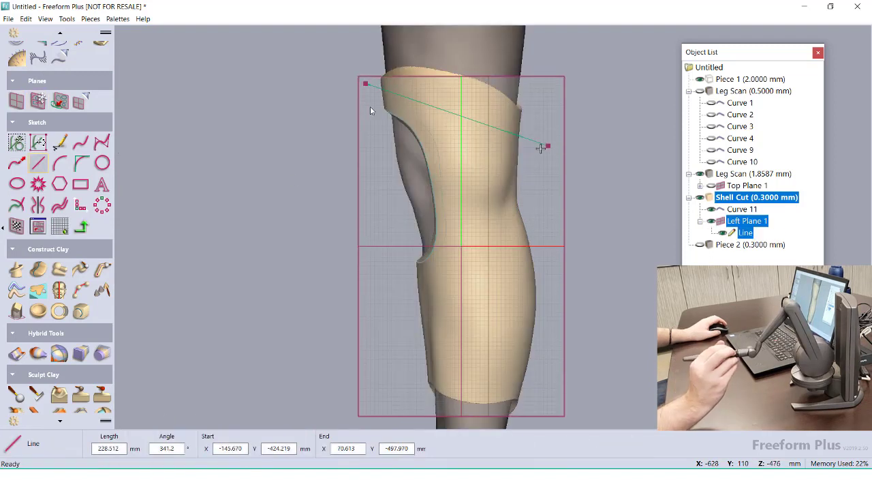
left_click(547, 90)
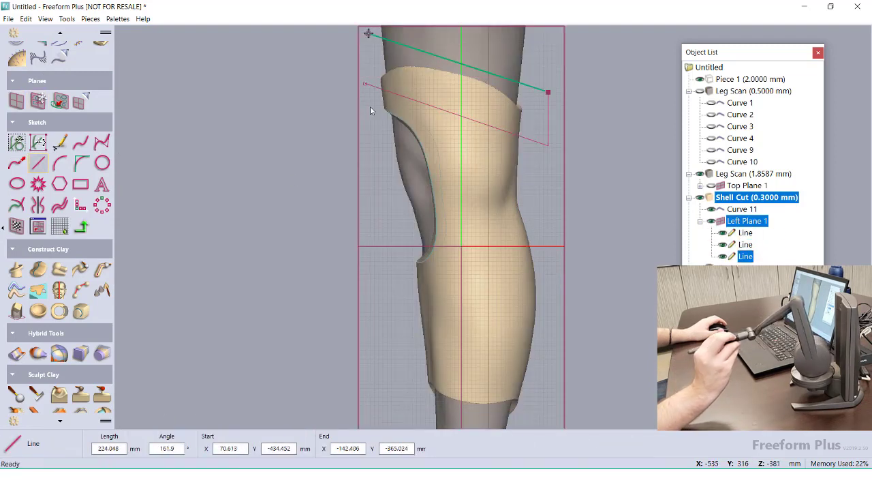
left_click(368, 33)
- Sketch a second closed four-sided line profile across the shell's lower edge, with short sides about 62 mm and 82 mm
middle_click_drag(395, 204, 402, 151)
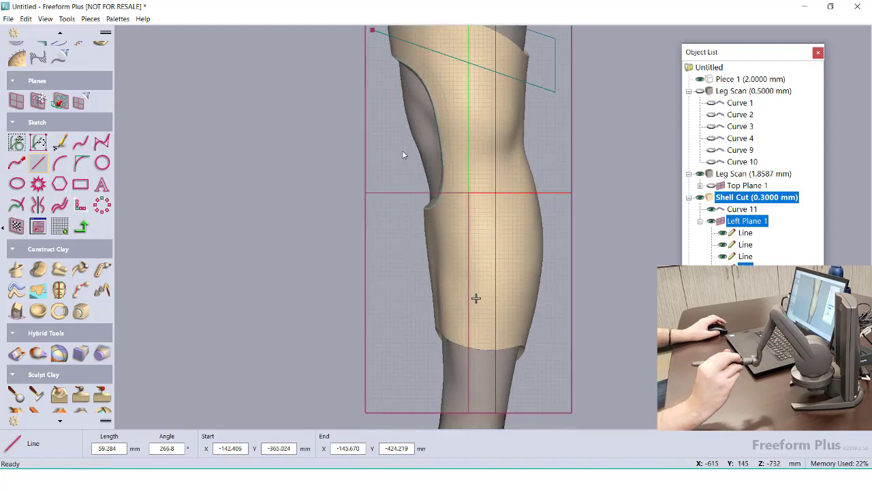
left_click_drag(408, 291, 552, 321)
left_click(561, 321)
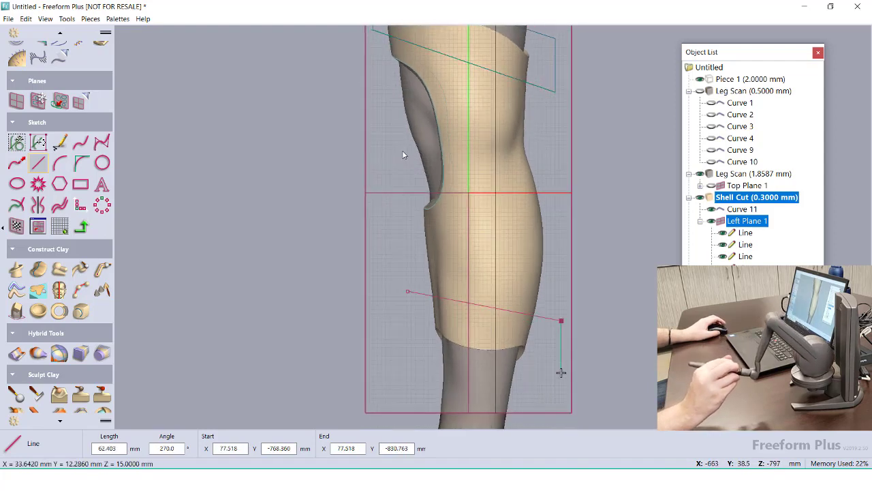
left_click(561, 371)
left_click(400, 359)
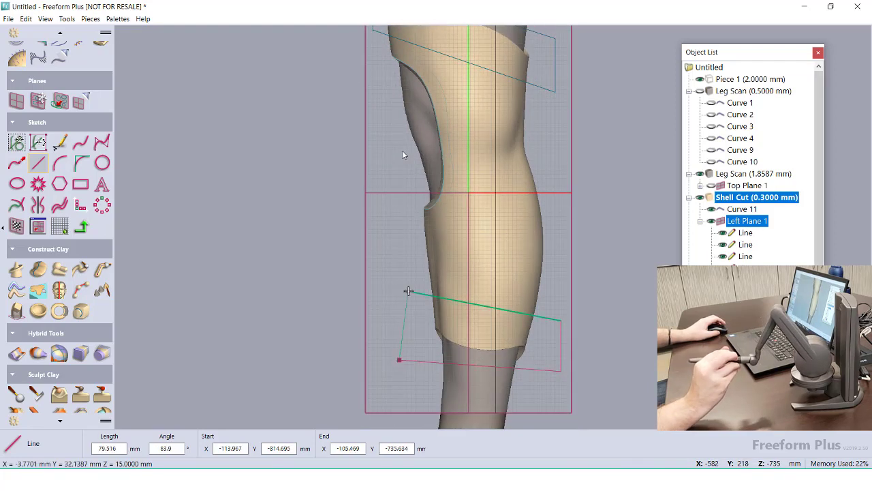
left_click(409, 291)
- Extrude both closed profiles about 904 mm through the leg and cut them from the Shell Cut piece
left_click(60, 423)
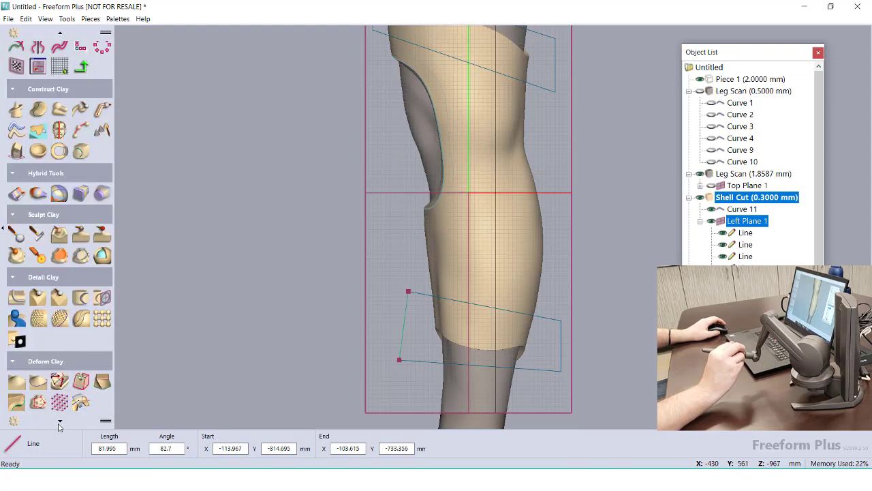
left_click(16, 192)
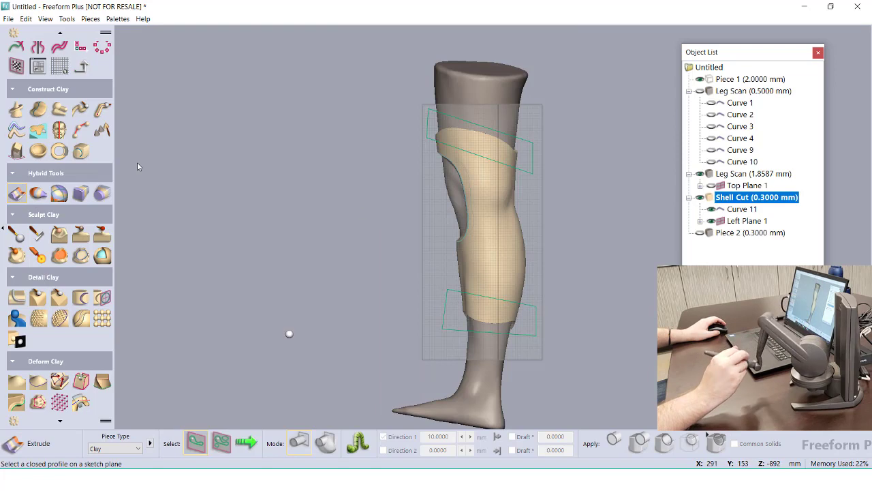
left_click(246, 443)
mouse_move(301, 321)
middle_mouse_down()
mouse_move(395, 320)
mouse_move(405, 350)
mouse_move(399, 373)
middle_mouse_up()
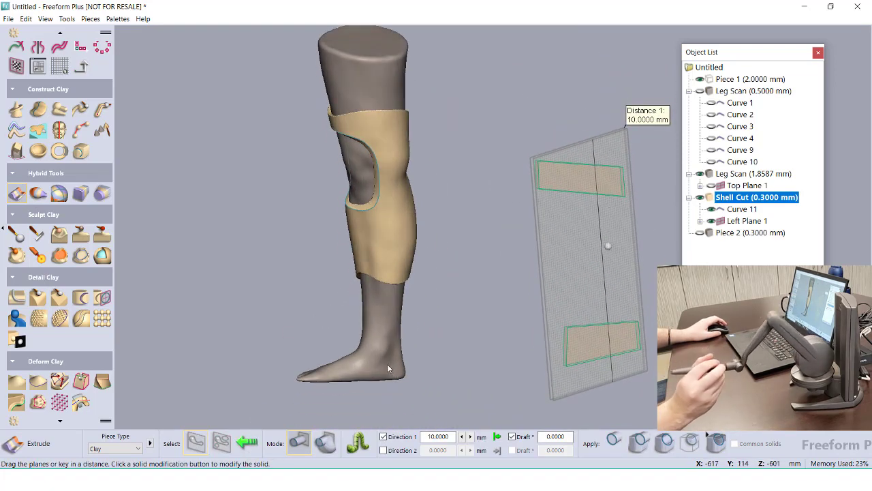
left_click_drag(577, 189, 304, 131)
middle_click_drag(334, 261, 436, 249)
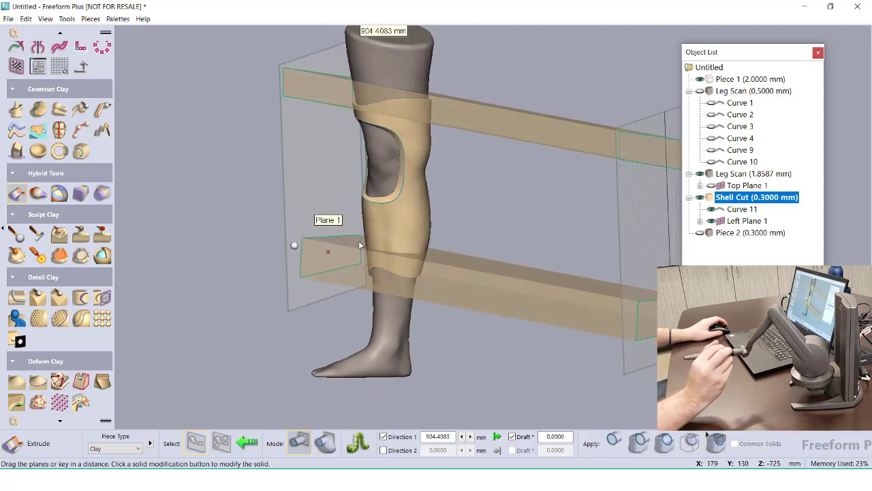
left_click(665, 442)
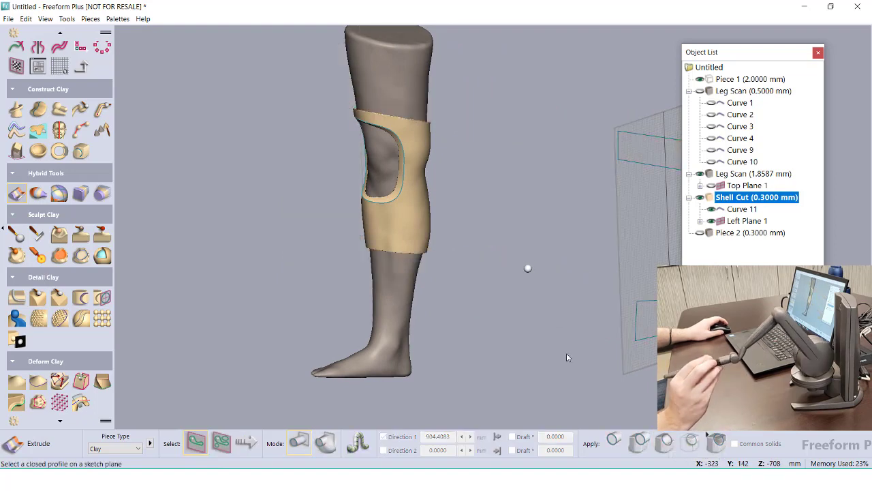
- Smooth the trimmed Shell Cut piece
middle_click_drag(423, 268, 439, 232)
left_click(60, 255)
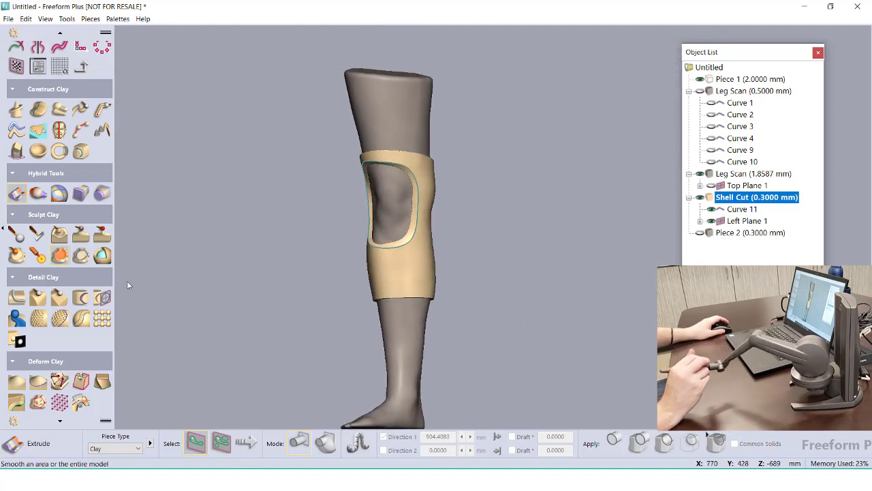
left_click(136, 446)
left_click(622, 443)
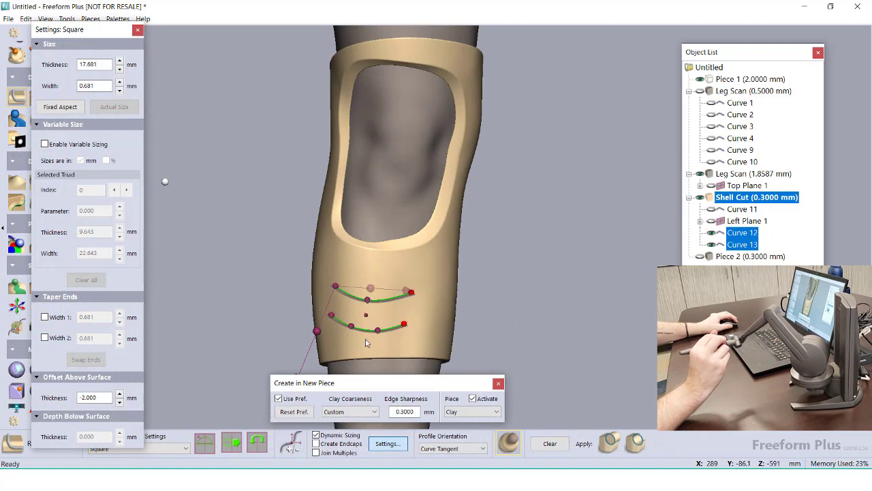
- Size the square Ridge profile on the two curves below the kneecap opening to 24.906 mm thickness and 1.789 mm width
scroll(366, 343, "up", 5)
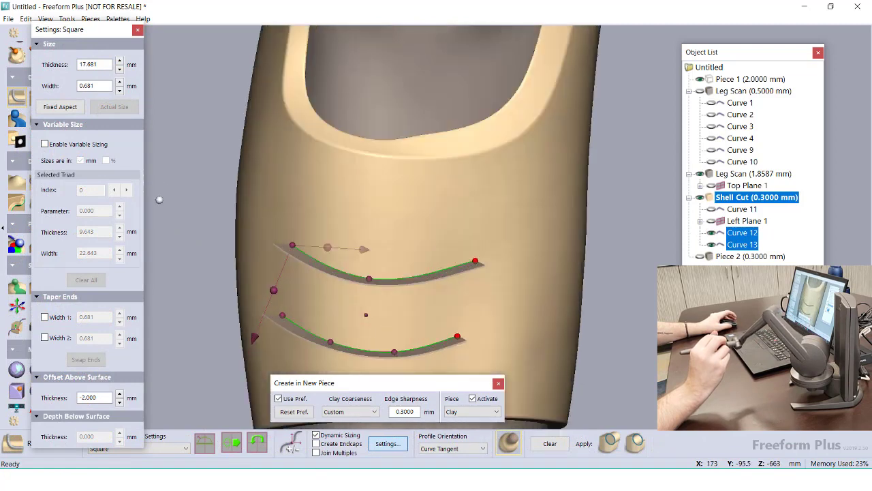
middle_click_drag(289, 259, 189, 275)
left_click_drag(436, 247, 484, 252)
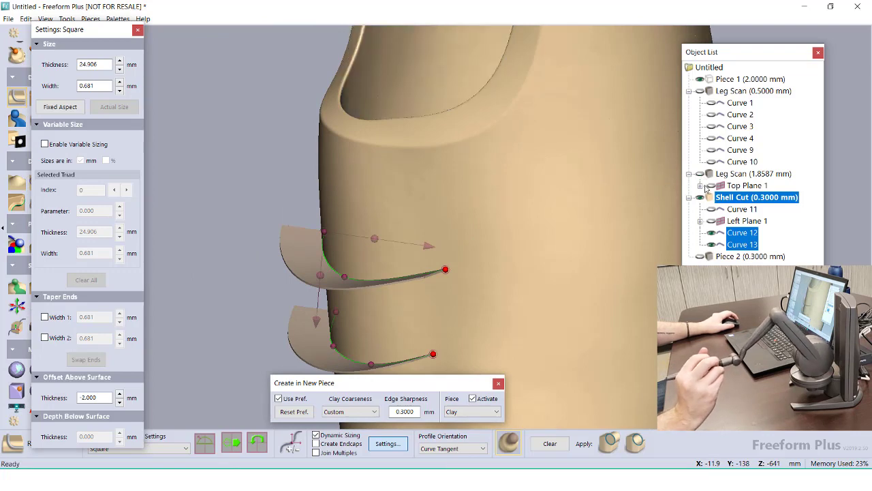
middle_click_drag(514, 147, 496, 196)
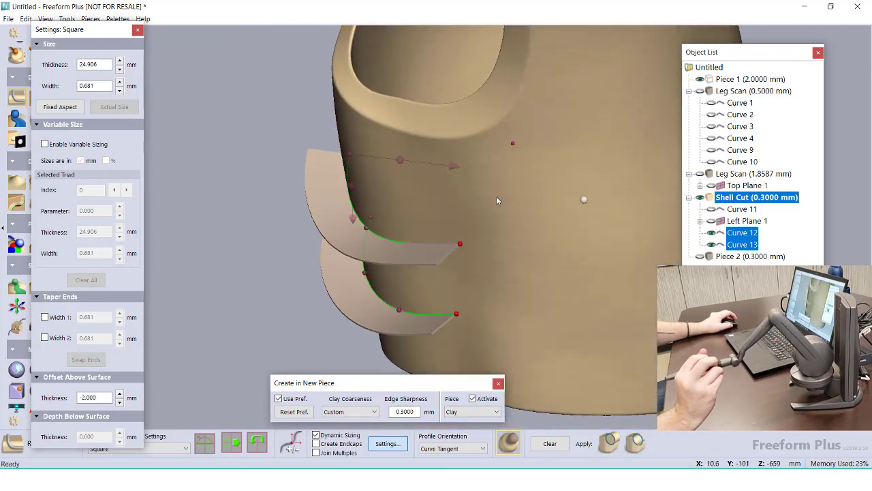
left_click_drag(357, 221, 360, 267)
middle_click_drag(530, 226, 555, 195)
left_click_drag(313, 278, 307, 340)
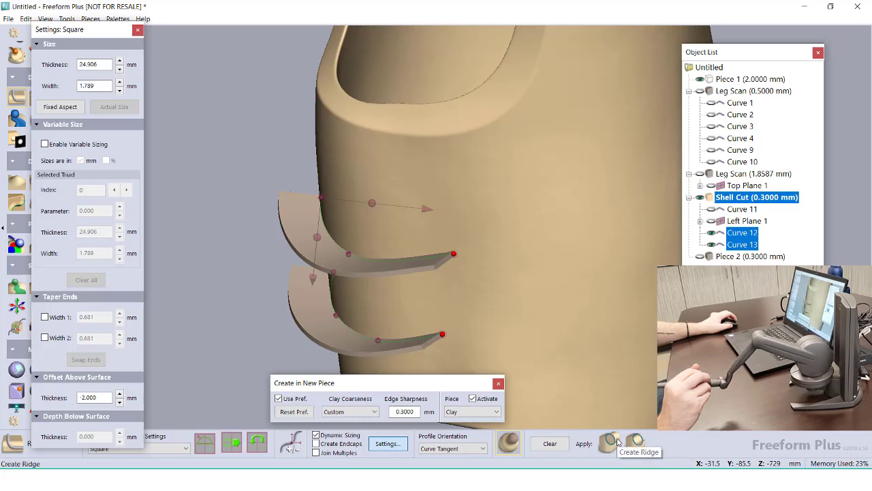
- Cut grooves into the Shell Cut piece along the two curves below the kneecap opening and close the profile settings
left_click(617, 442)
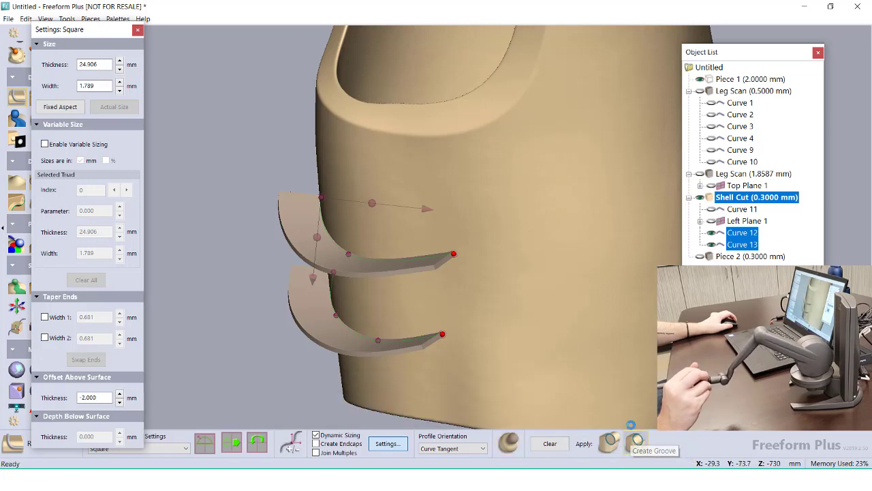
left_click(633, 441)
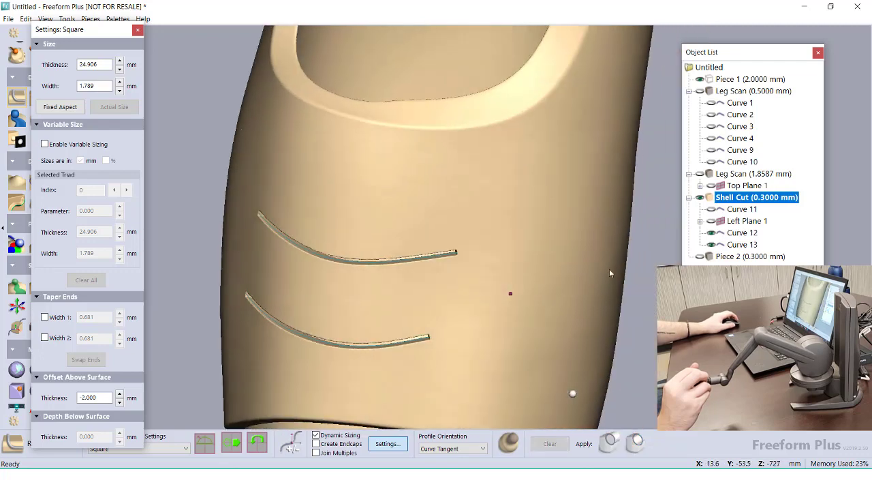
scroll(634, 276, "down", 2)
middle_click_drag(566, 283, 543, 284)
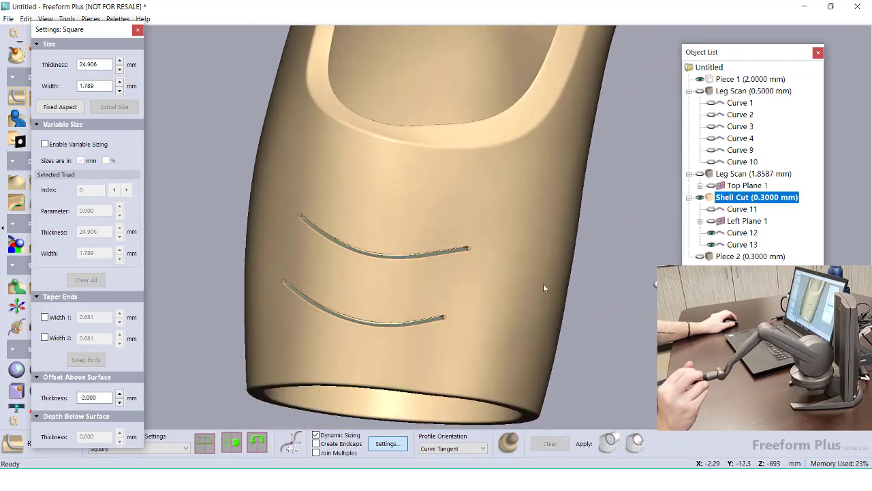
scroll(542, 274, "down", 2)
right_click_drag(537, 258, 480, 237)
middle_click_drag(481, 237, 486, 285)
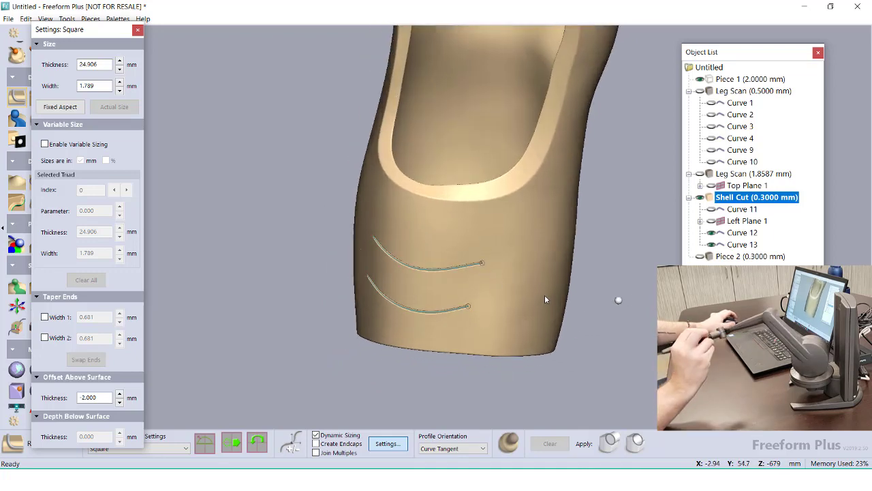
left_click(138, 30)
scroll(74, 170, "up", 5)
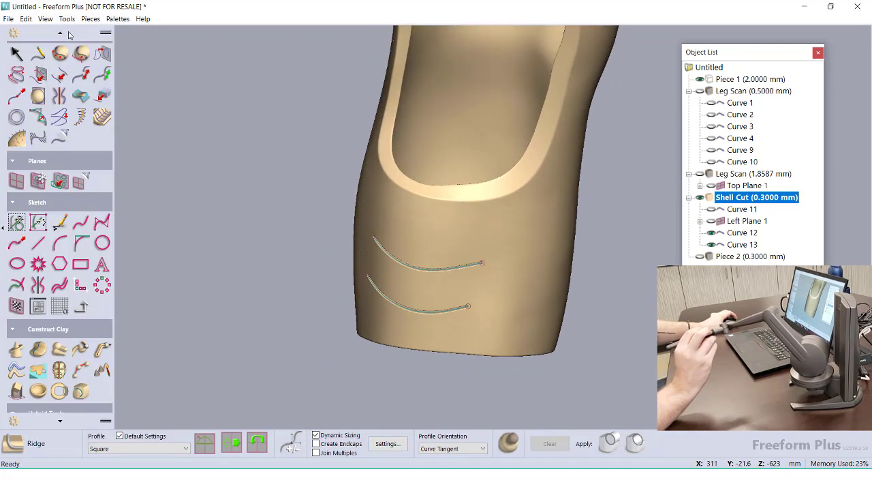